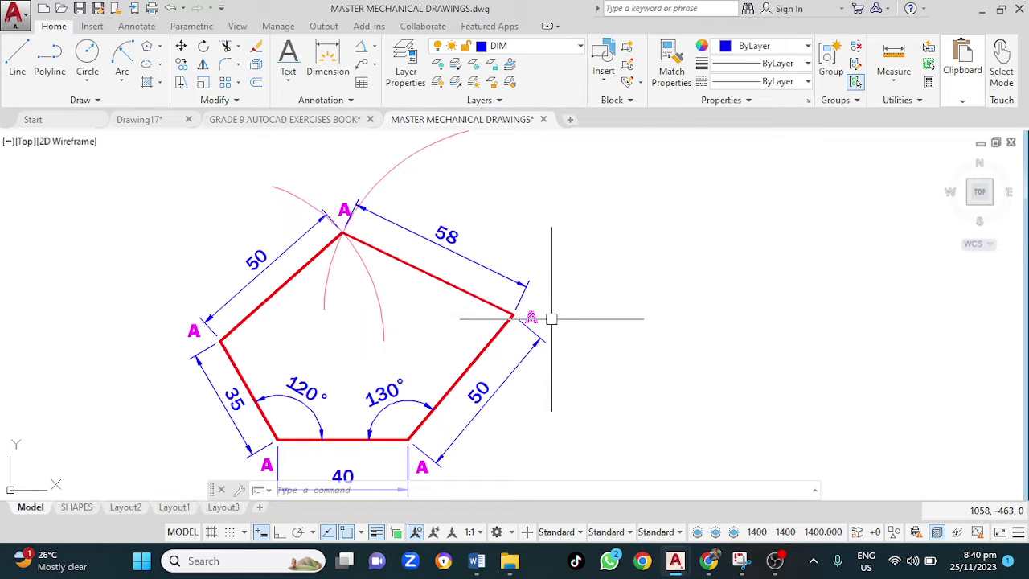
Step: Pan the view so the whole dimensioned reference pentagon is visible
middle_drag(567, 340, 587, 305)
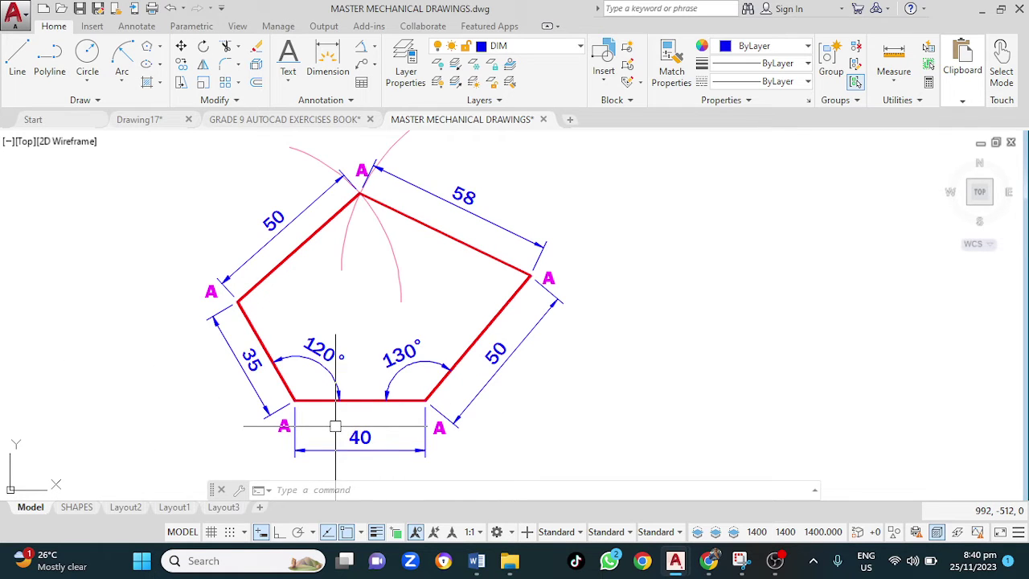
Step: Make CONST 2 the current layer and turn Ortho mode on
click(558, 48)
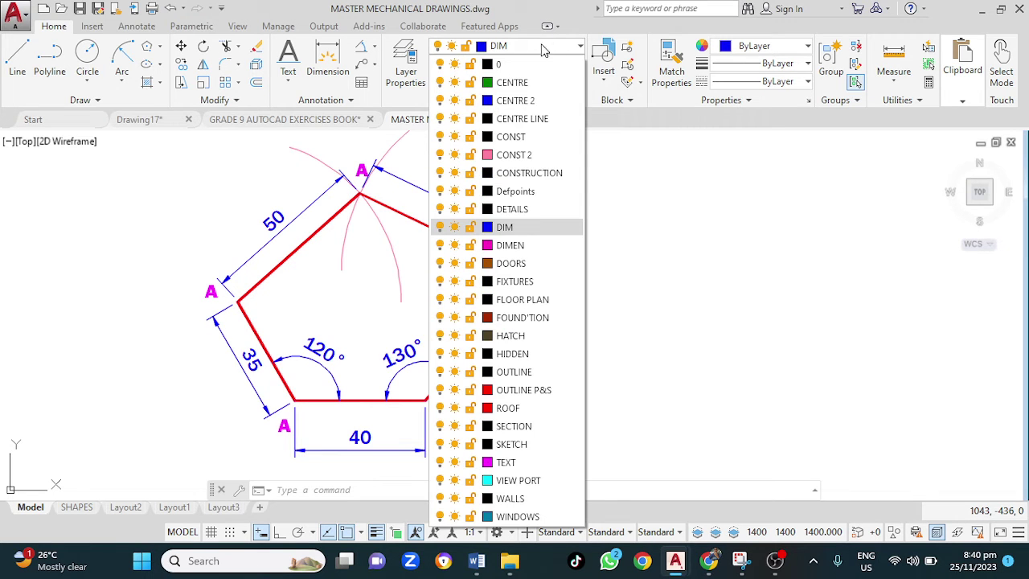
click(514, 156)
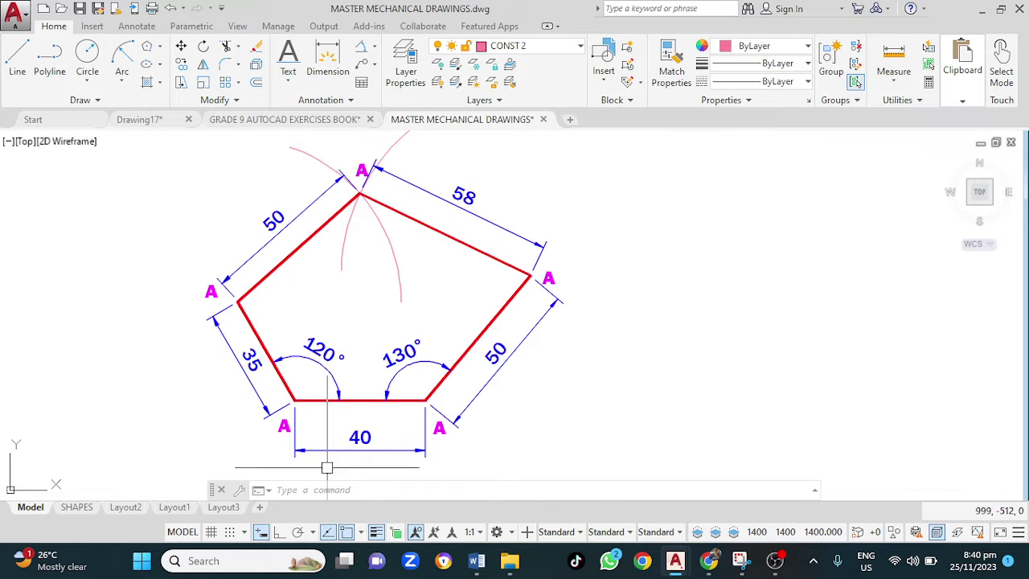
click(279, 532)
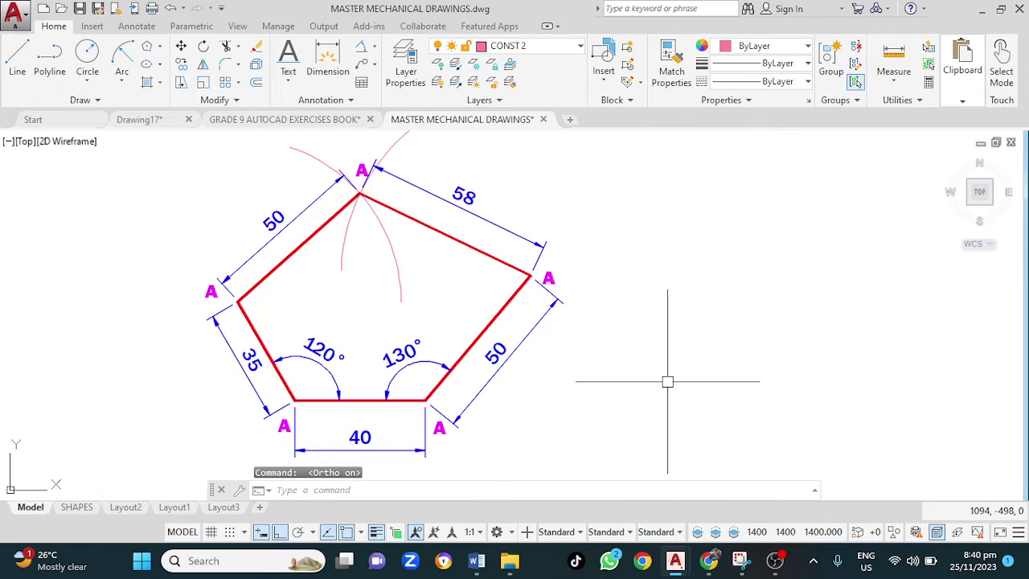
Step: Draw a 40-unit horizontal base line to the right of the reference pentagon
click(11, 55)
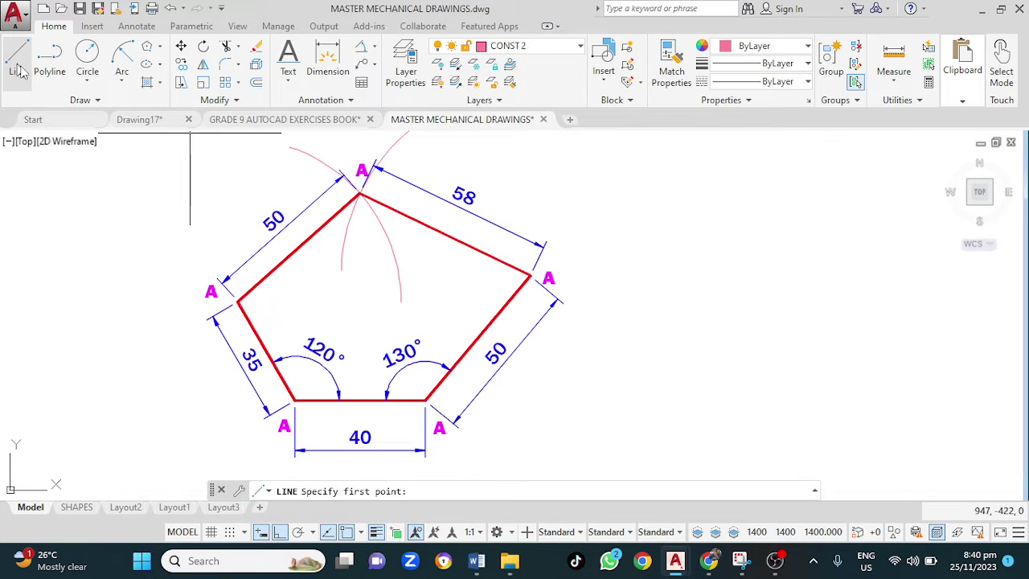
click(643, 412)
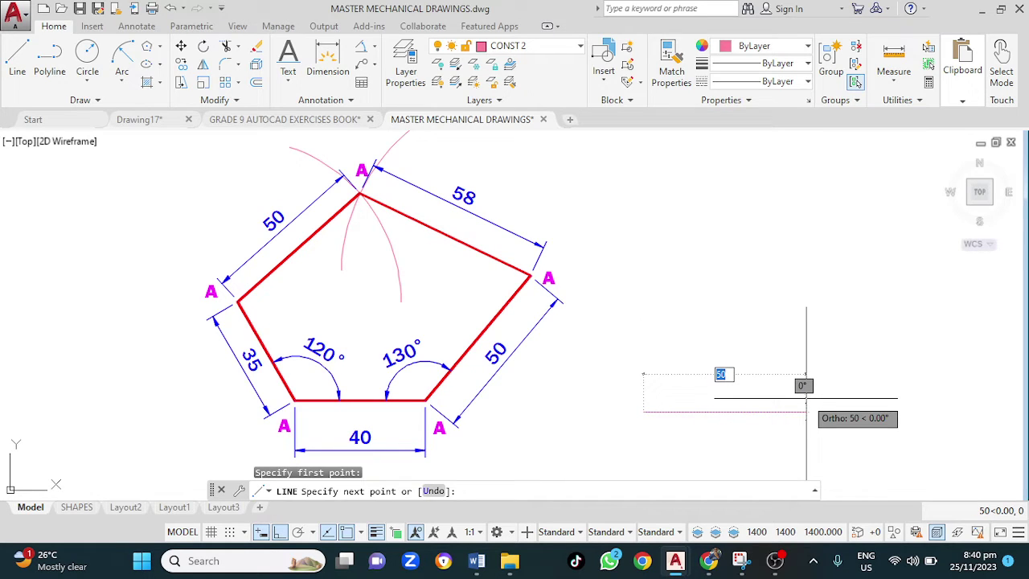
text(40)
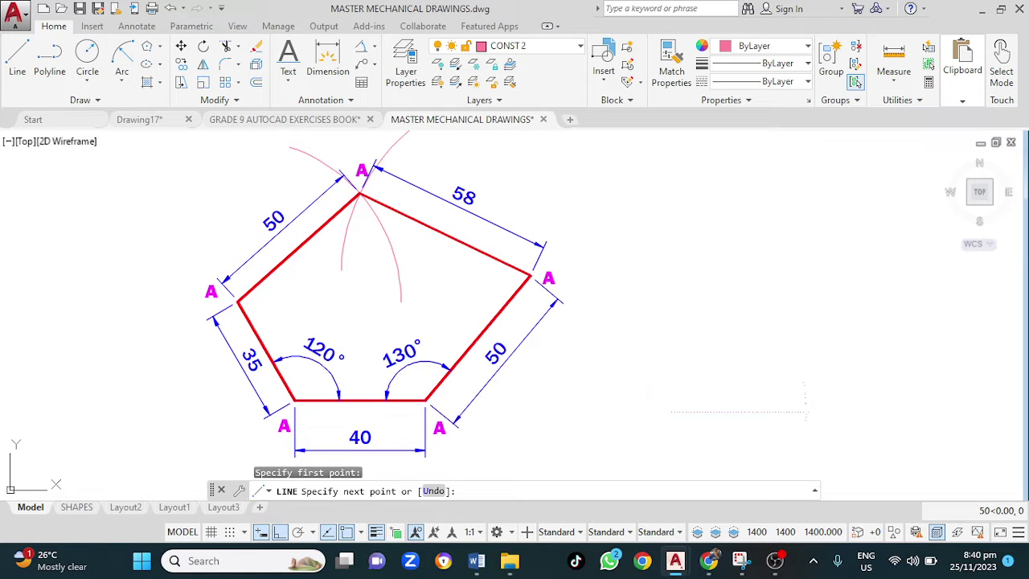
key(Return)
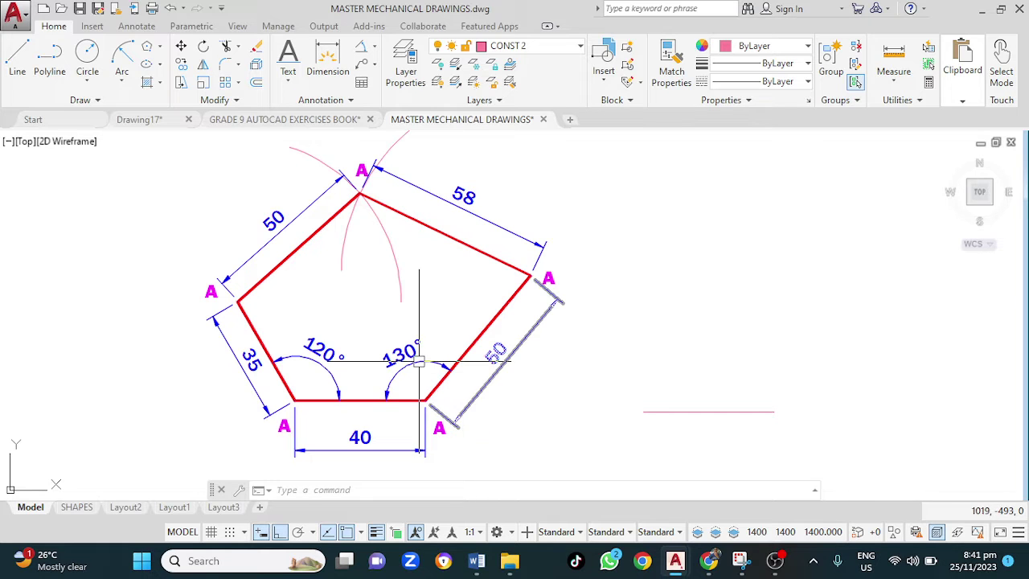
mouse_move(417, 346)
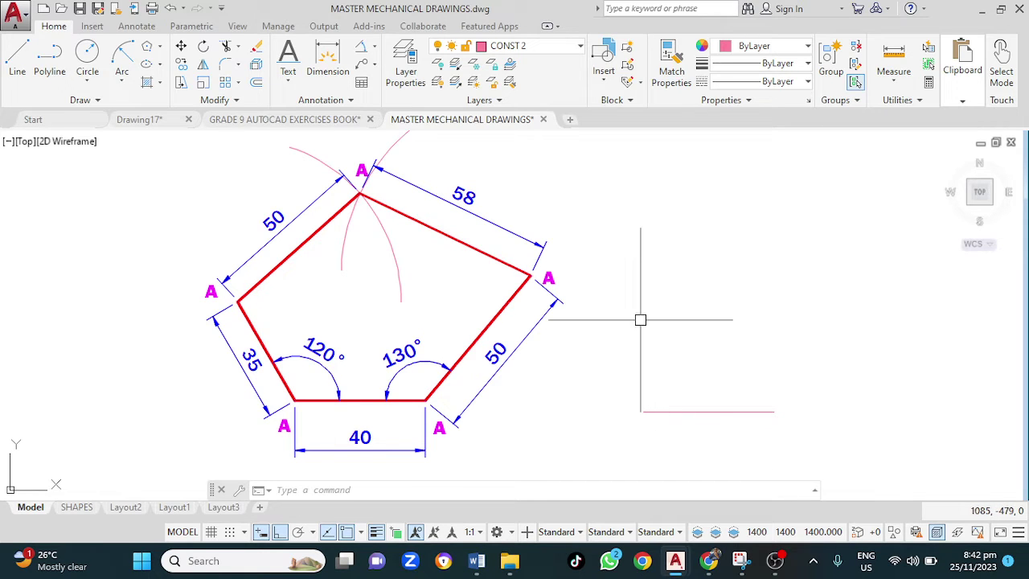
text(l)
key(Return)
click(773, 411)
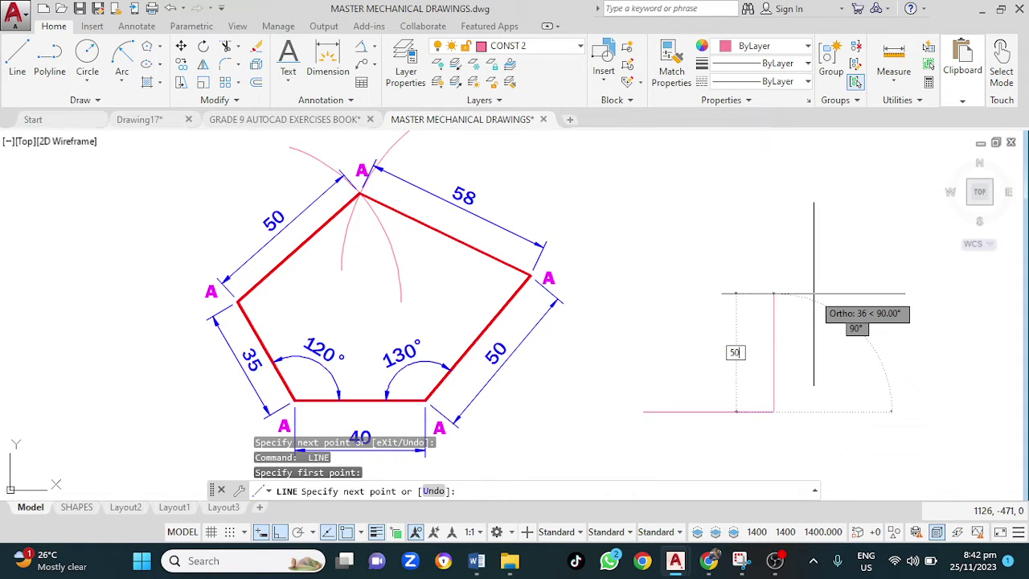
text(50)
key(Tab)
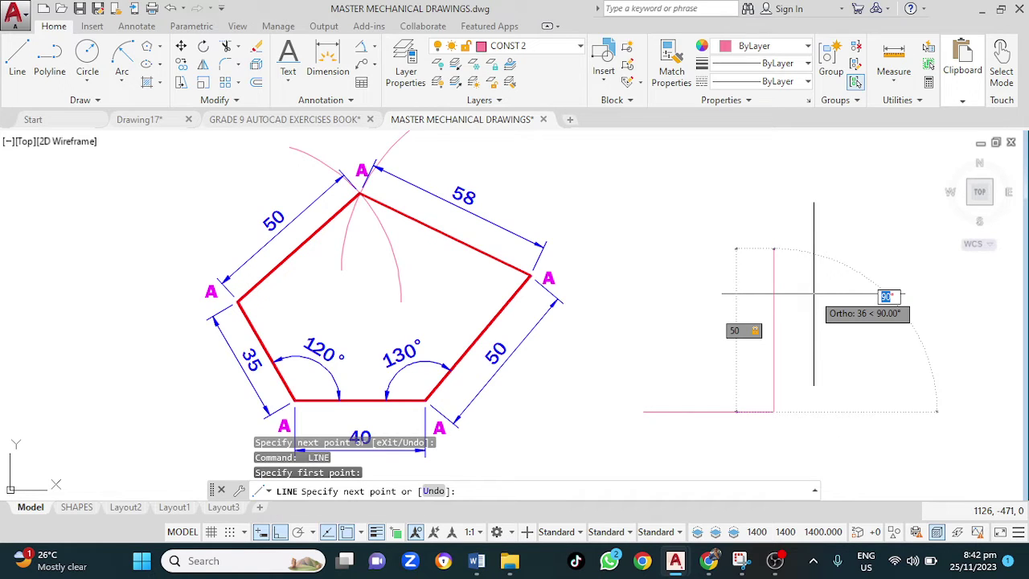
key(Escape)
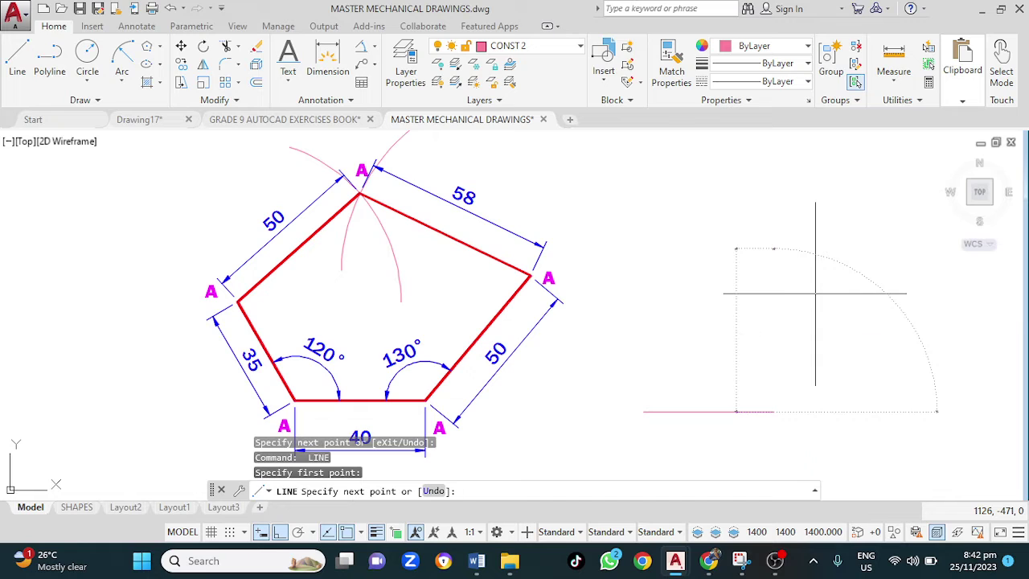
click(734, 287)
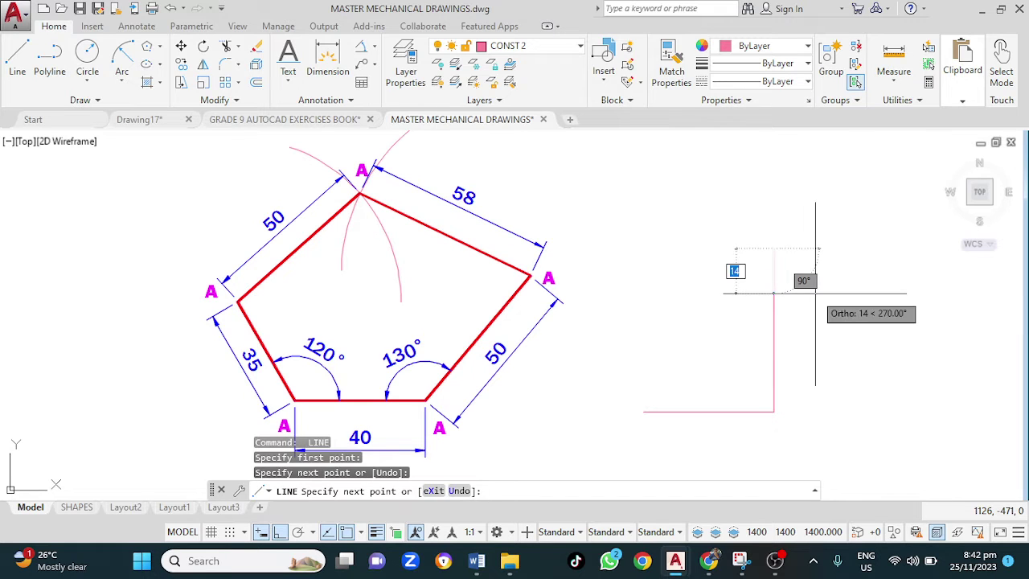
key(Escape)
click(773, 322)
Step: Delete the stray vertical line and draw a 50-unit side at 50° from the base's right end
key(Delete)
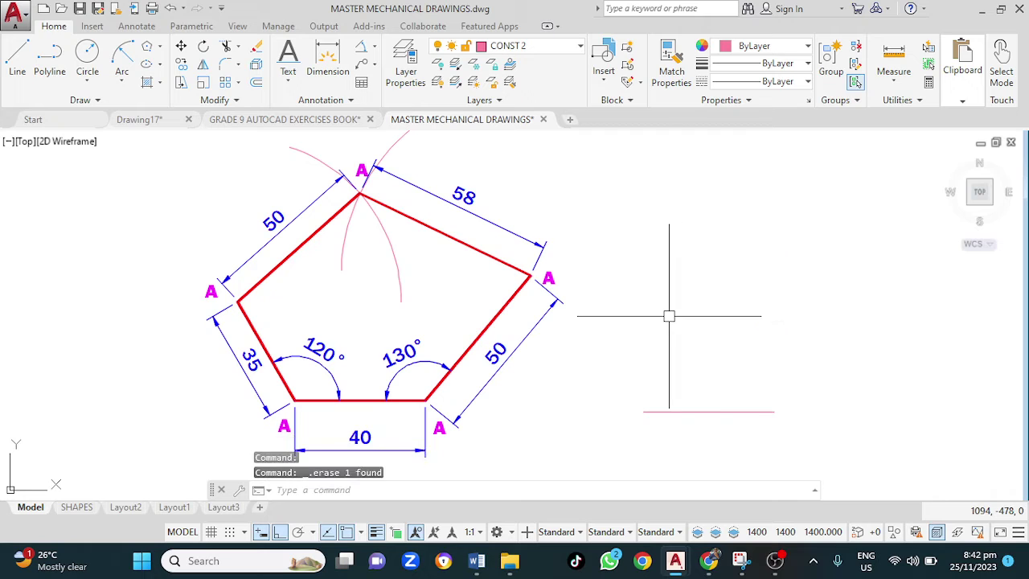
text(l)
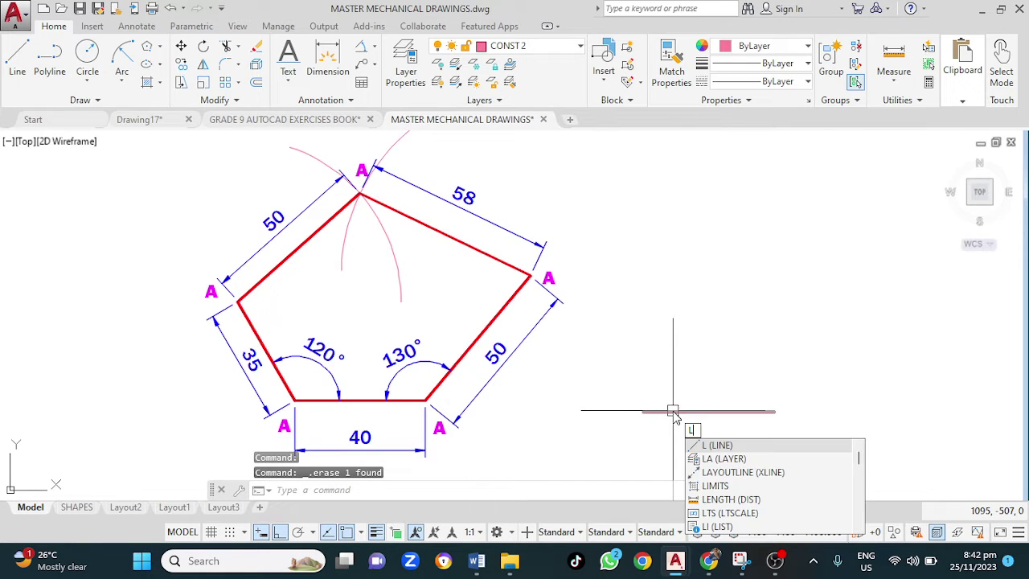
key(Return)
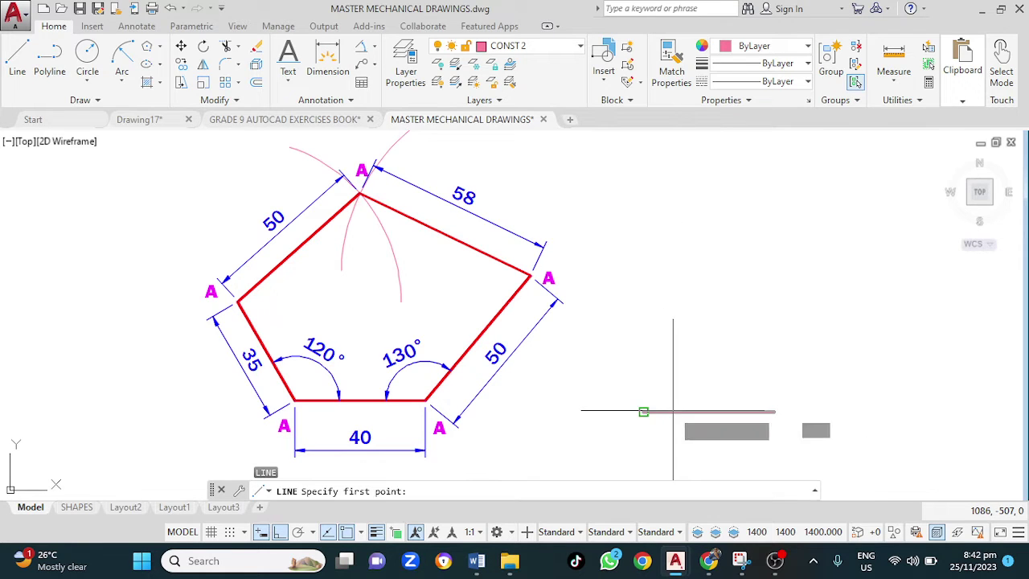
click(774, 412)
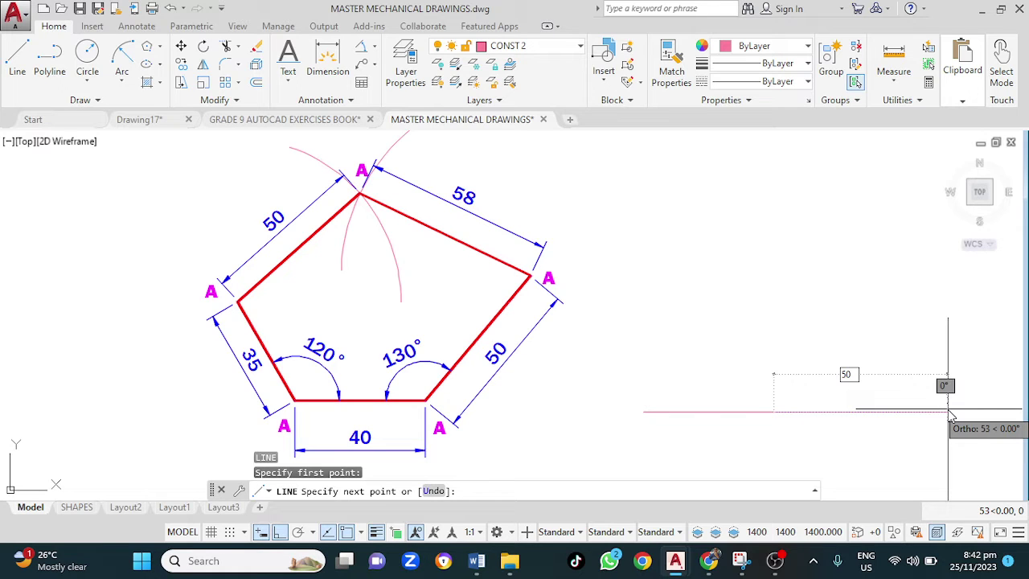
key(Tab)
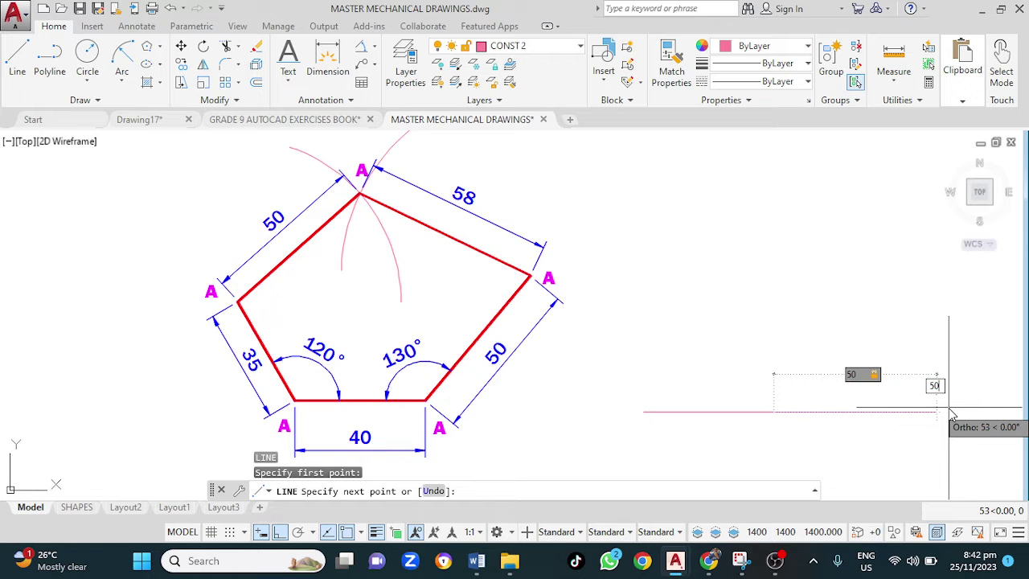
text(50)
key(Return)
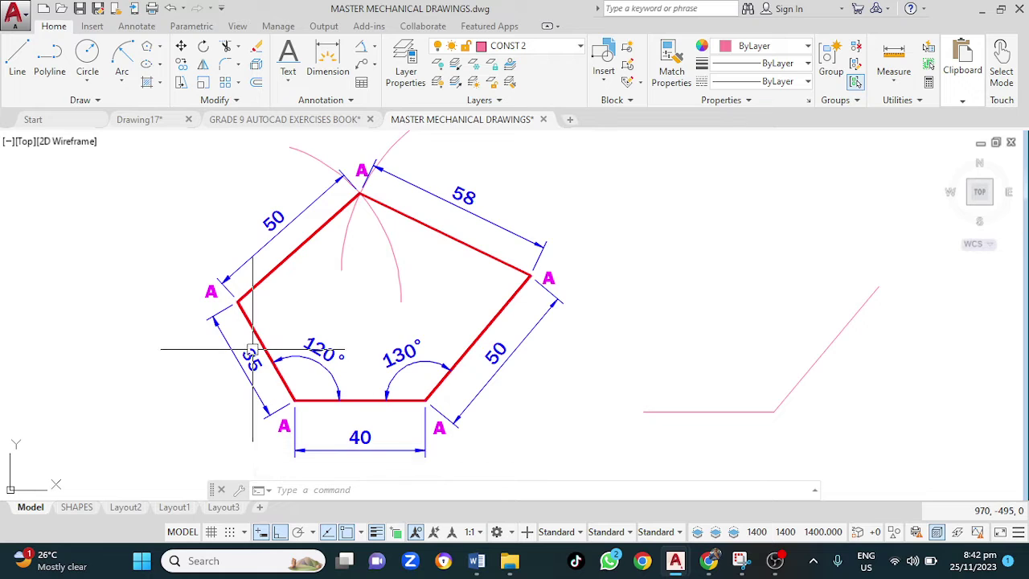
Step: Draw a 35-unit side at 120° from the left end of the base line
click(290, 402)
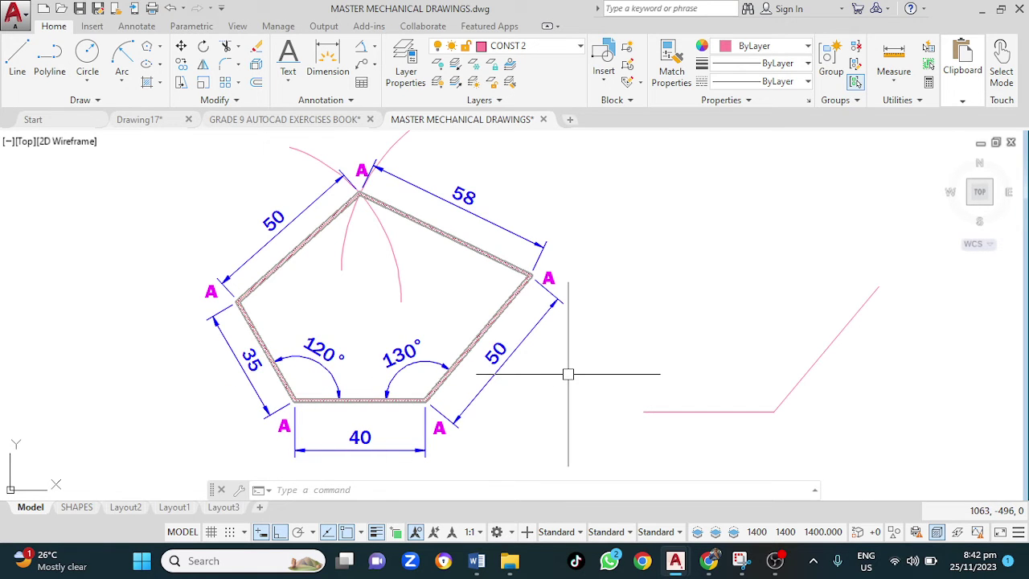
key(Escape)
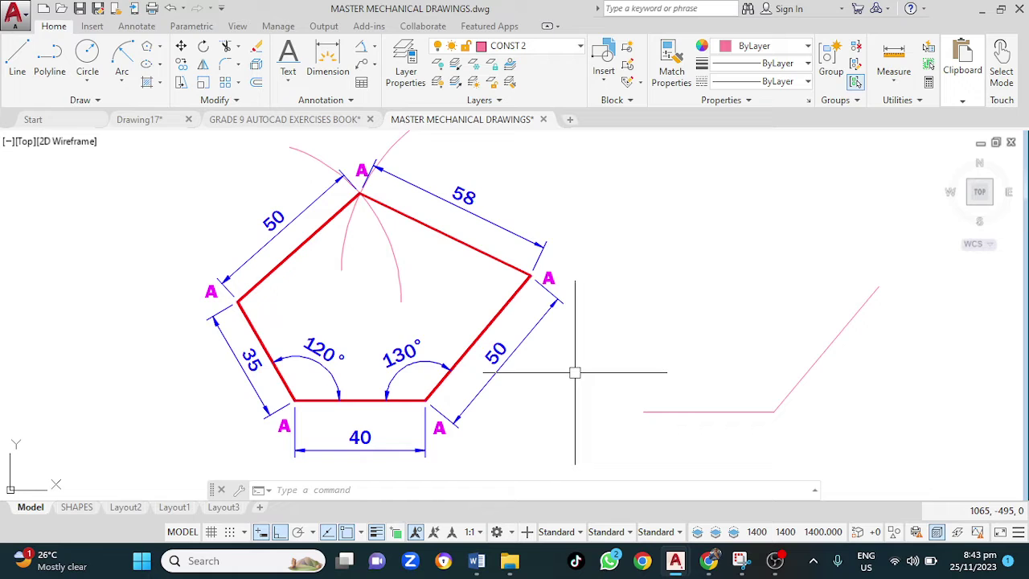
text(L)
key(Return)
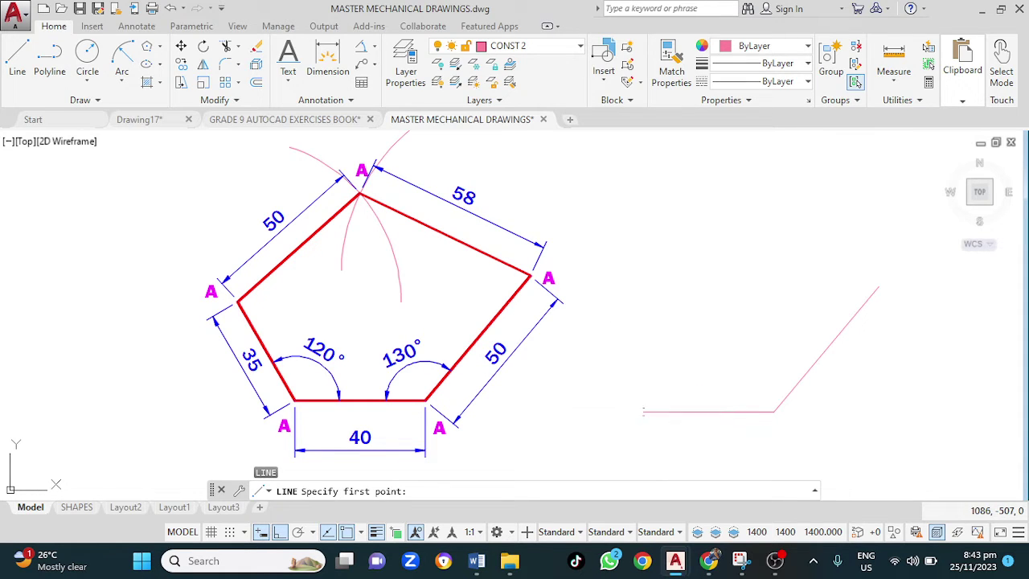
click(643, 411)
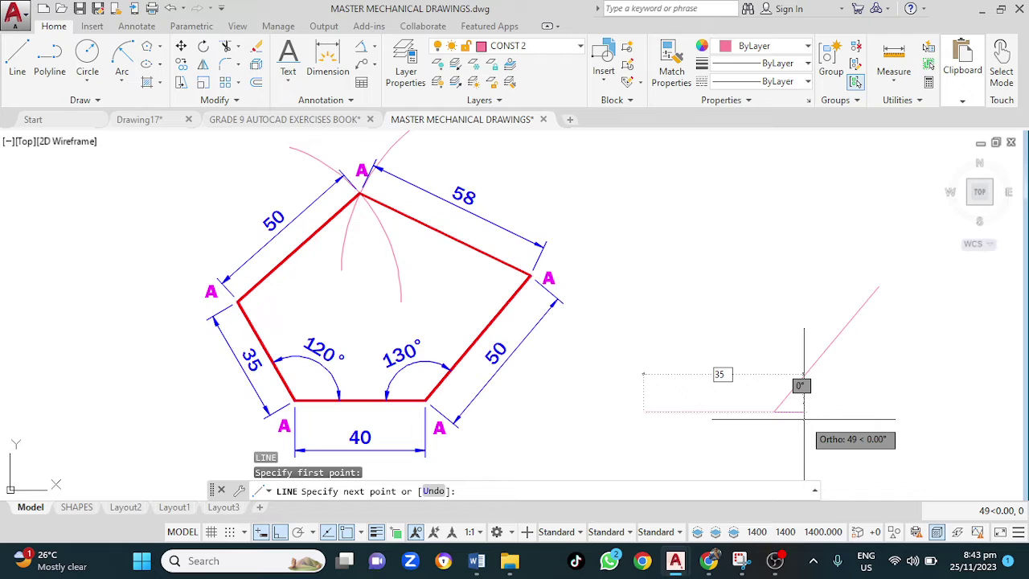
key(Tab)
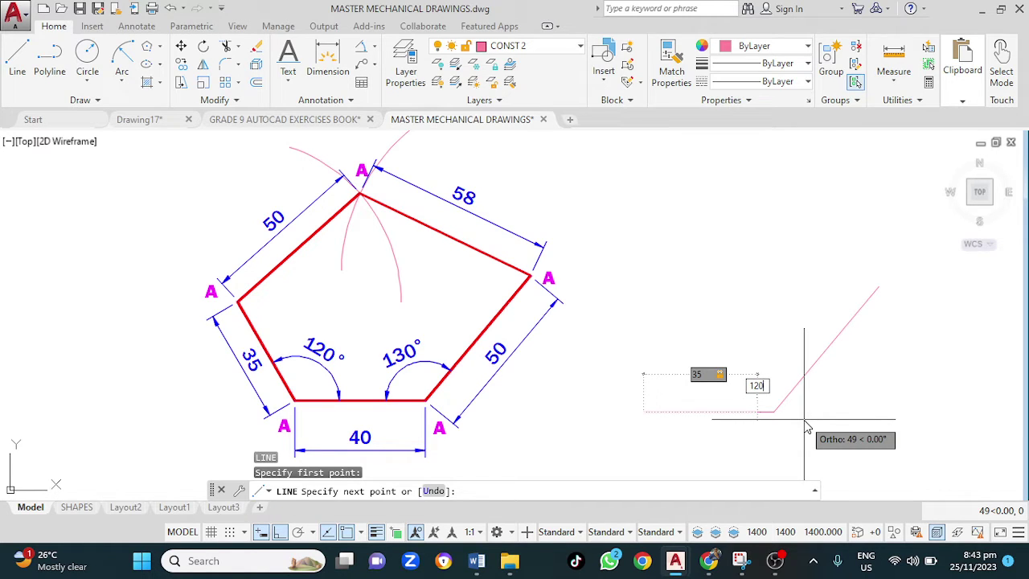
text(120)
key(Return)
key(Return)
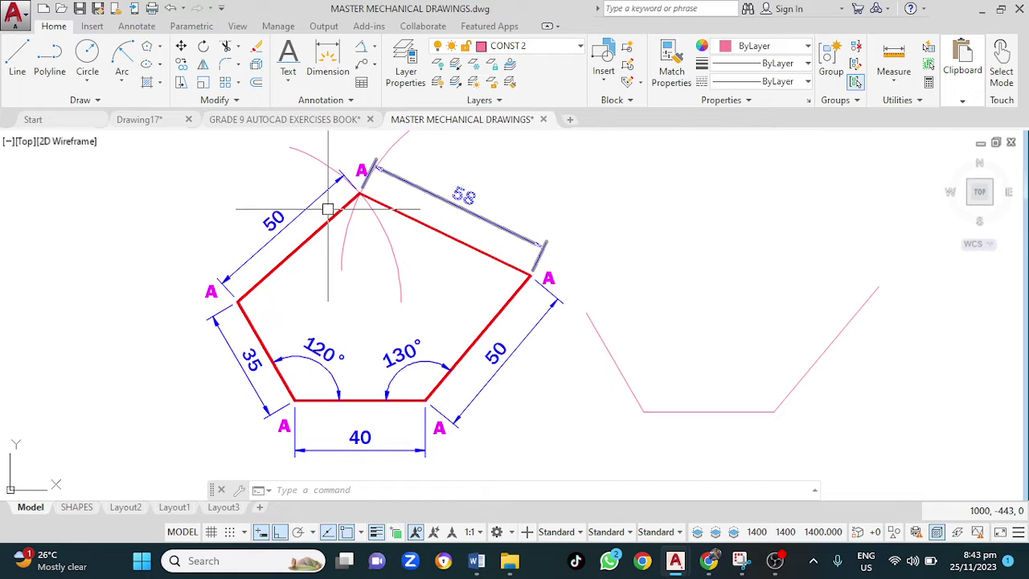
Step: Select and inspect the 50 and 58 dimensions on the reference pentagon
click(286, 227)
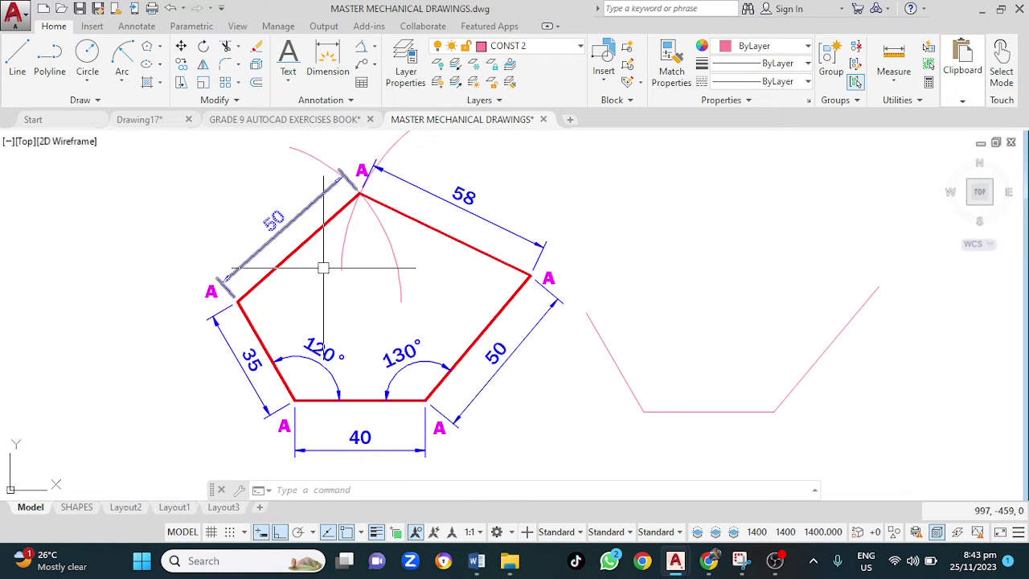
key(Escape)
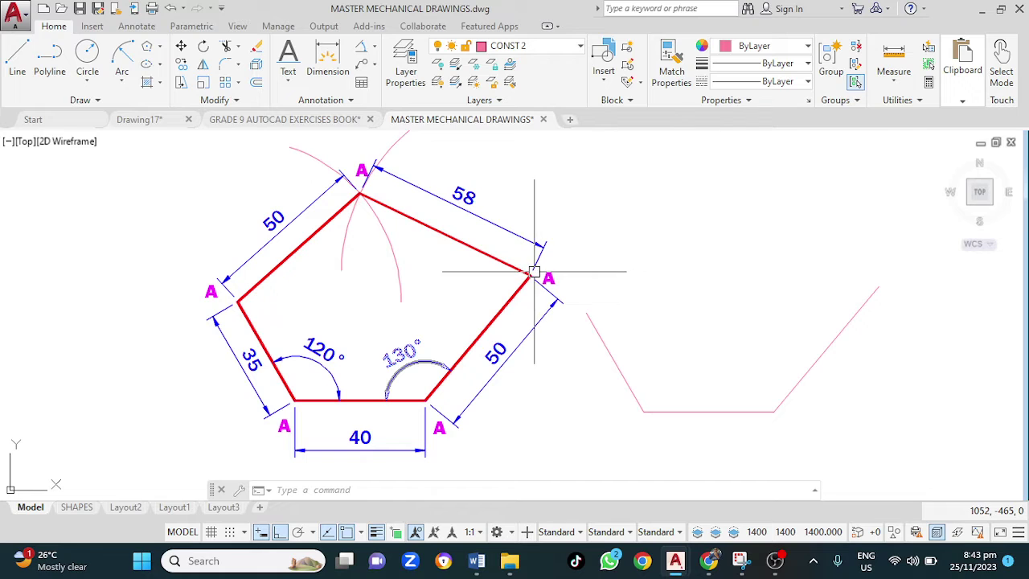
click(365, 170)
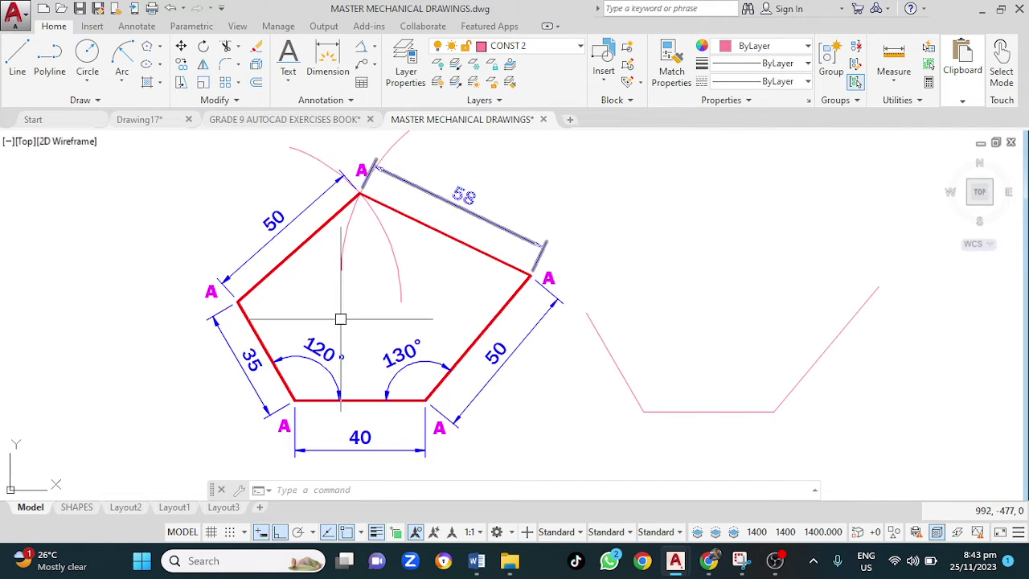
key(Escape)
click(225, 282)
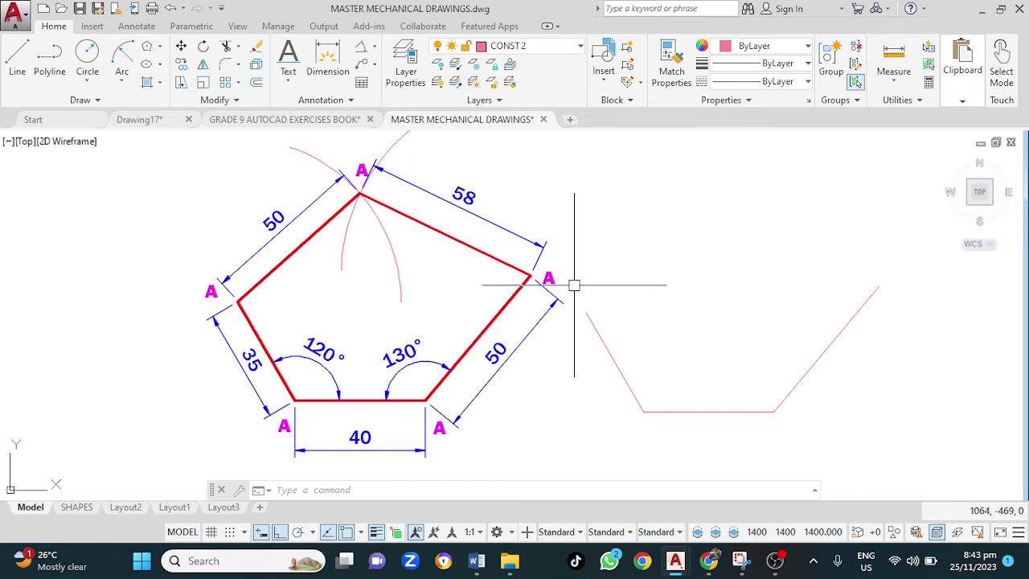
Step: Retype the repeated A vertex labels as c, d, e and b around the pentagon
double_click(548, 277)
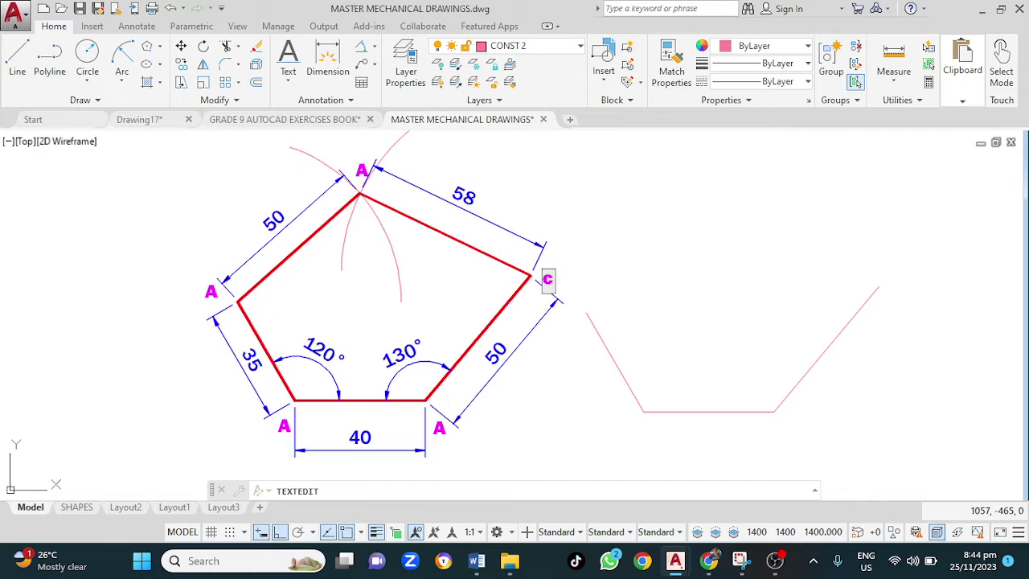
text(c)
key(Return)
click(361, 171)
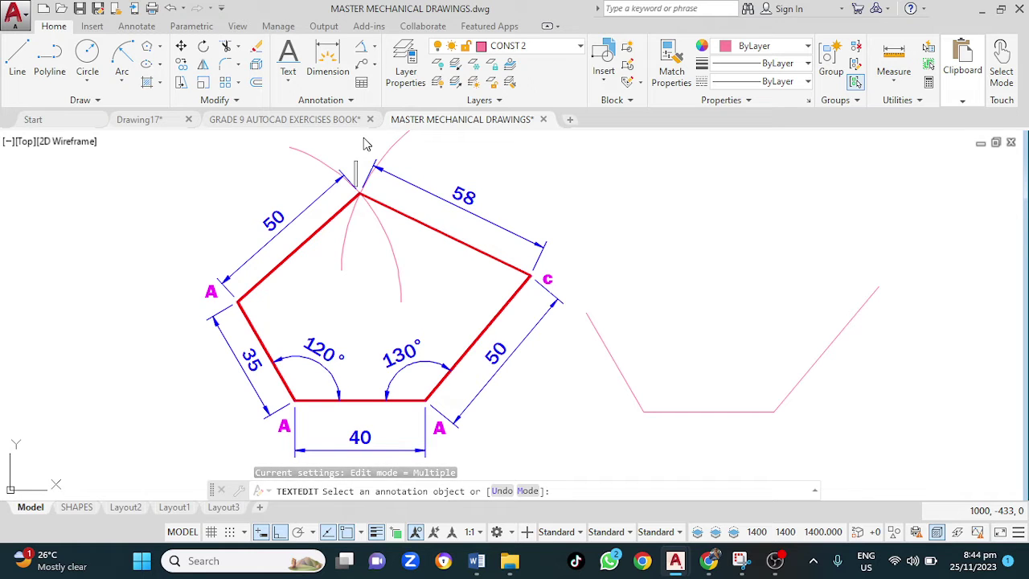
text(d)
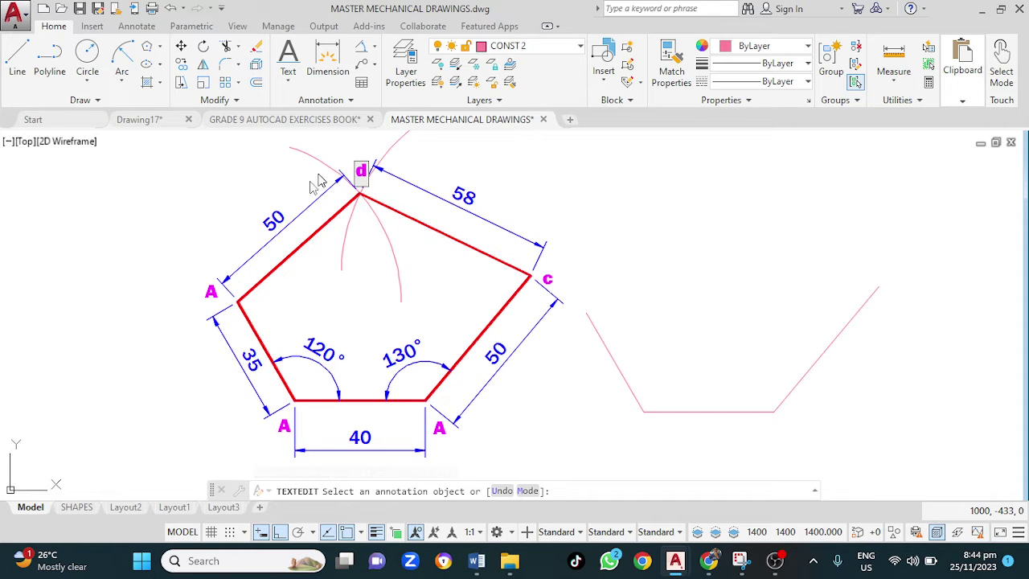
click(214, 294)
click(213, 294)
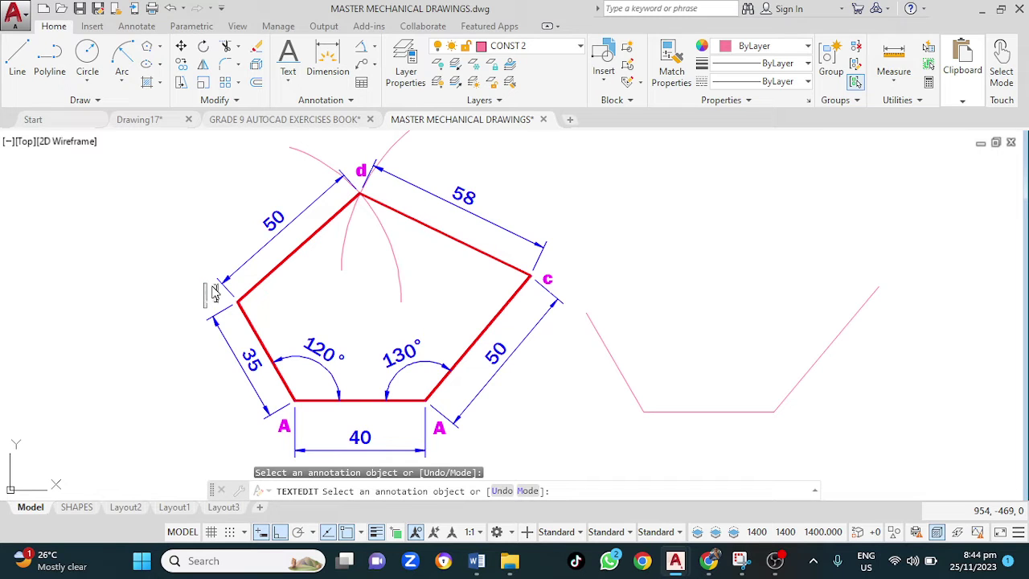
click(439, 430)
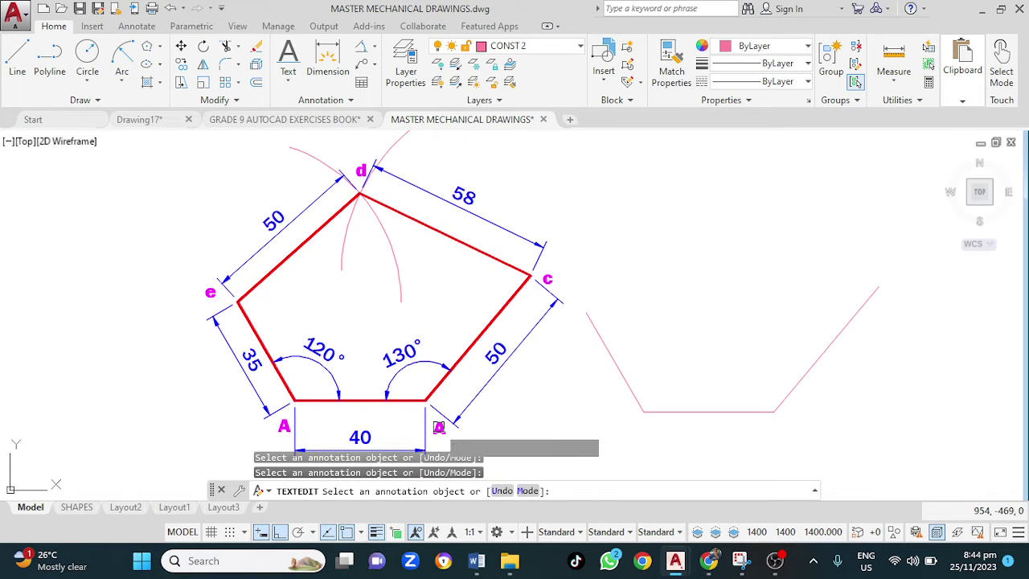
click(440, 431)
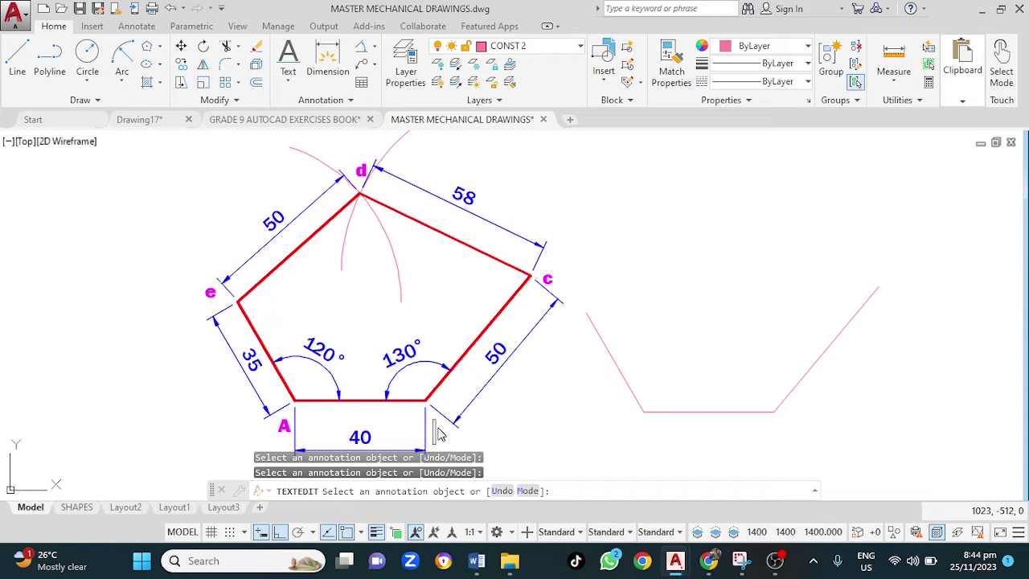
click(504, 408)
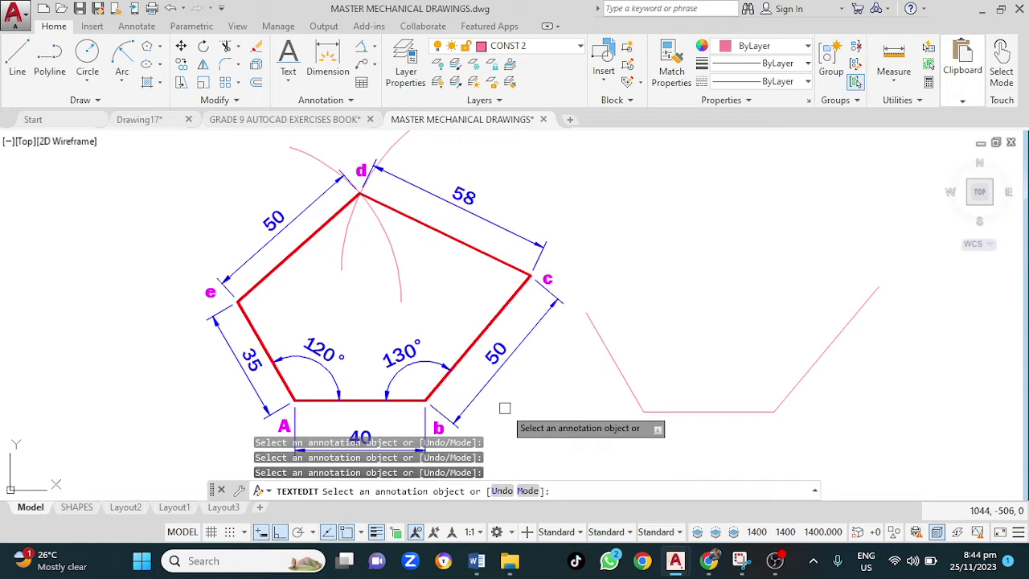
key(Escape)
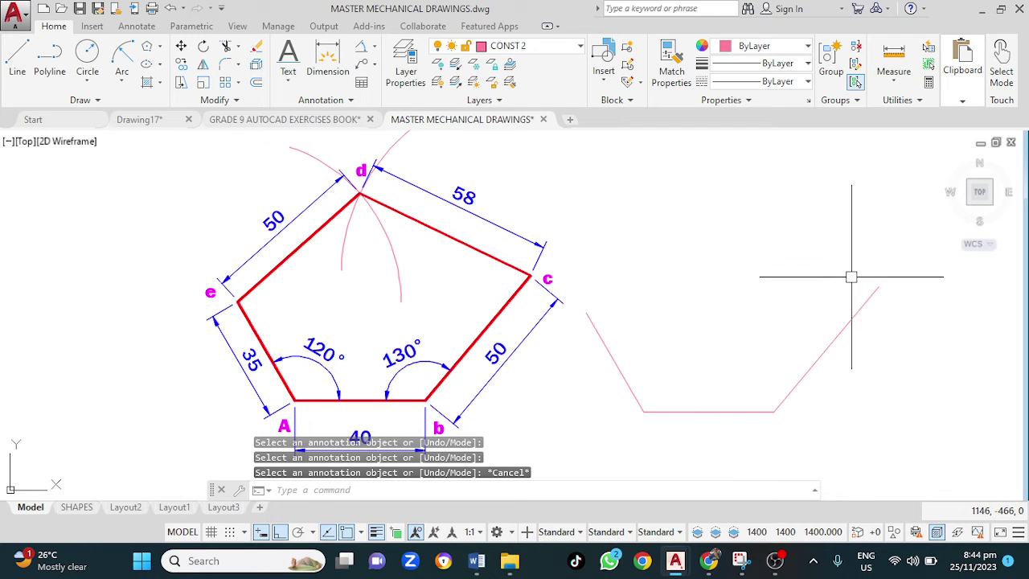
Step: Draw a radius-58 circle centred on the slanted construction line's top end
click(876, 282)
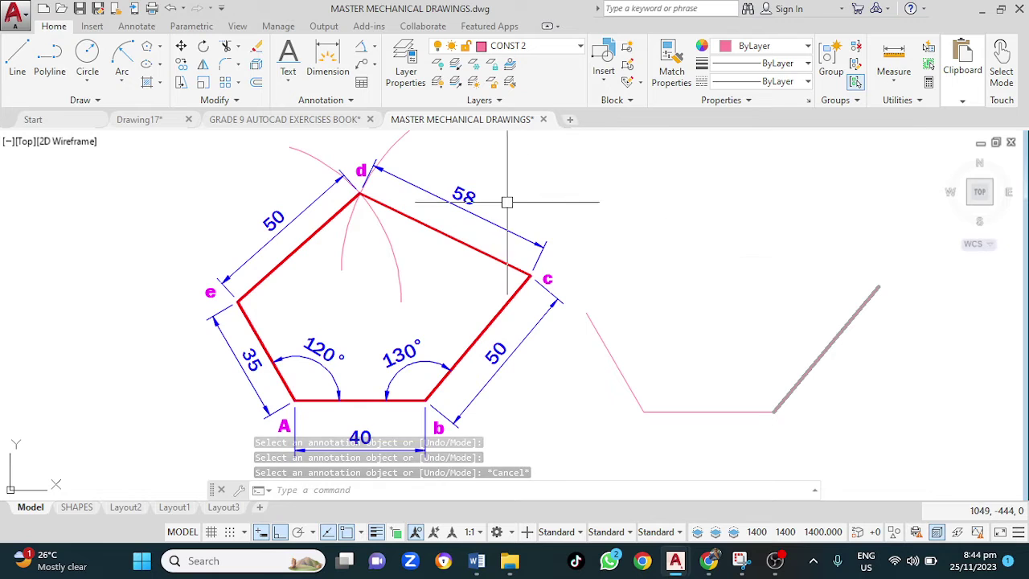
key(Escape)
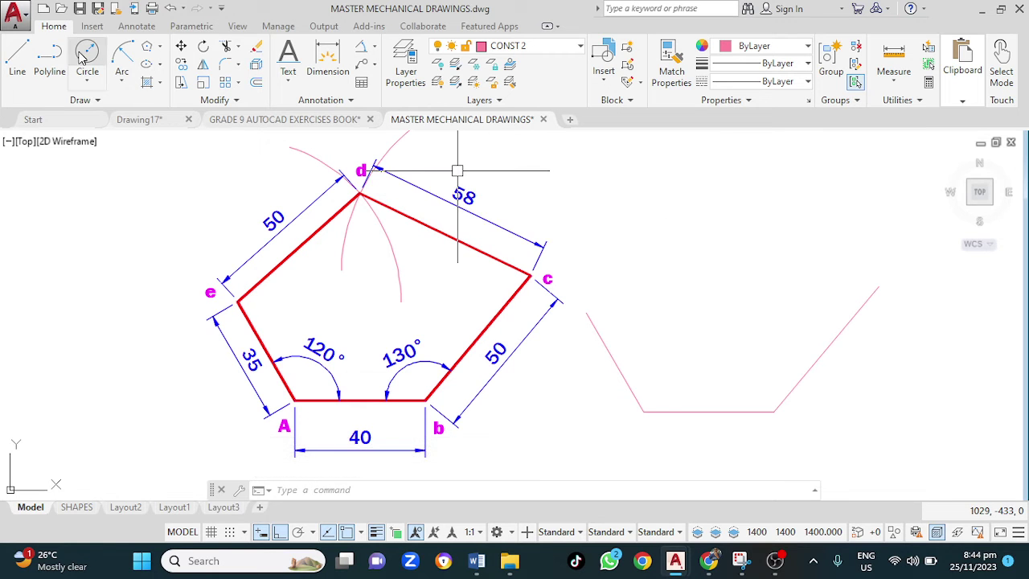
click(84, 54)
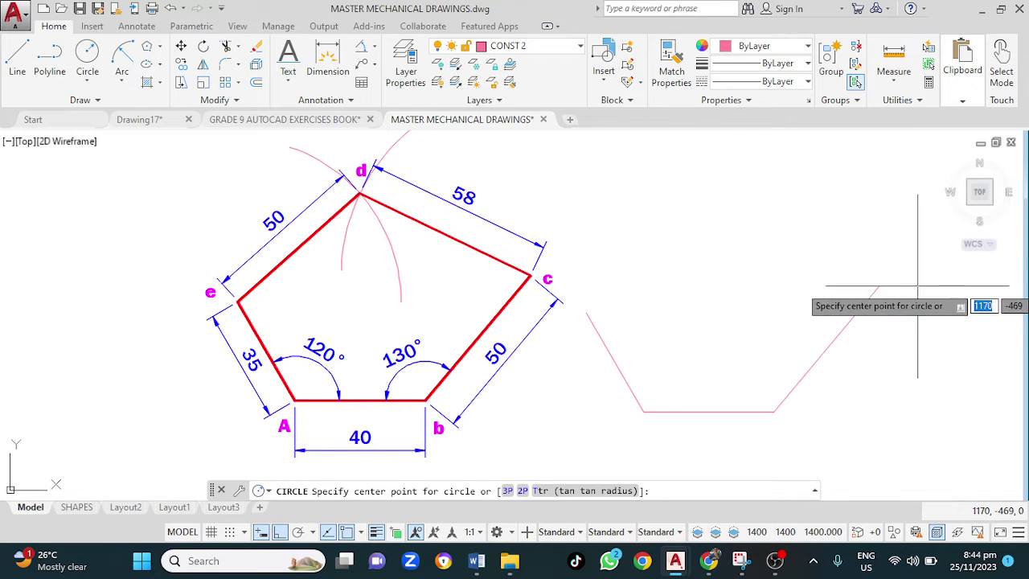
click(879, 286)
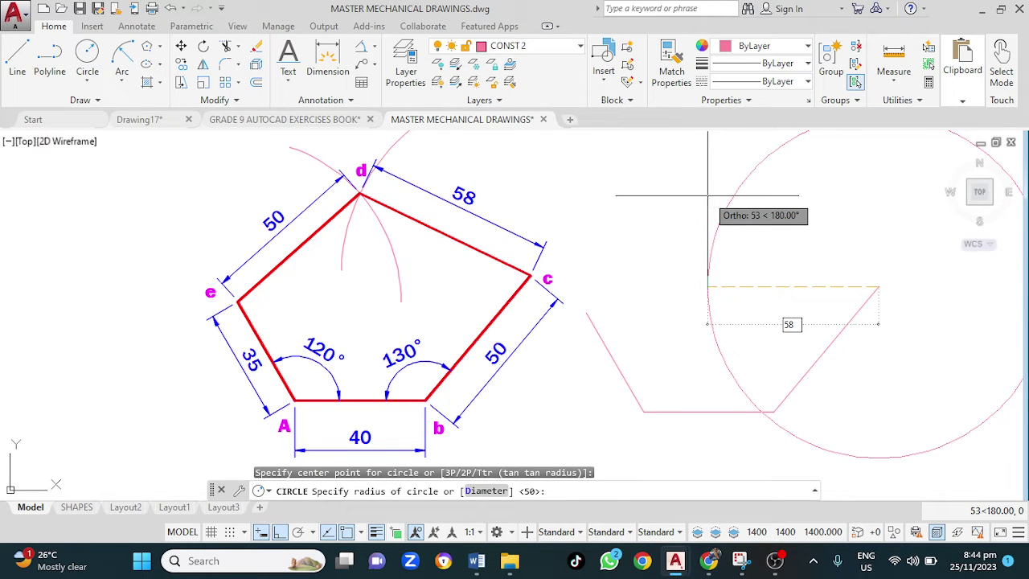
key(Return)
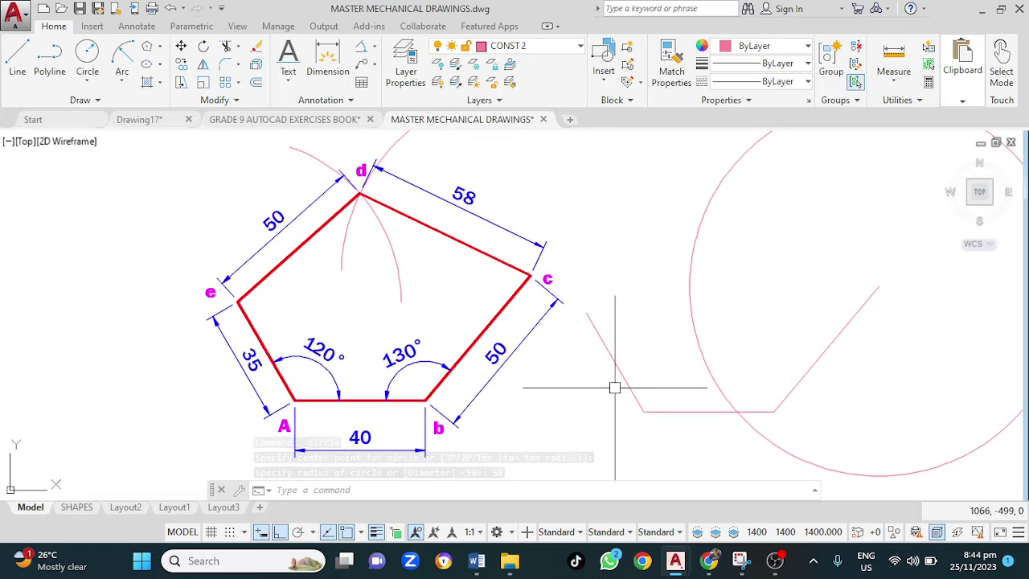
Step: Draw a radius-50 circle at the left line's upper end and make OUTLINE P&S current
key(Return)
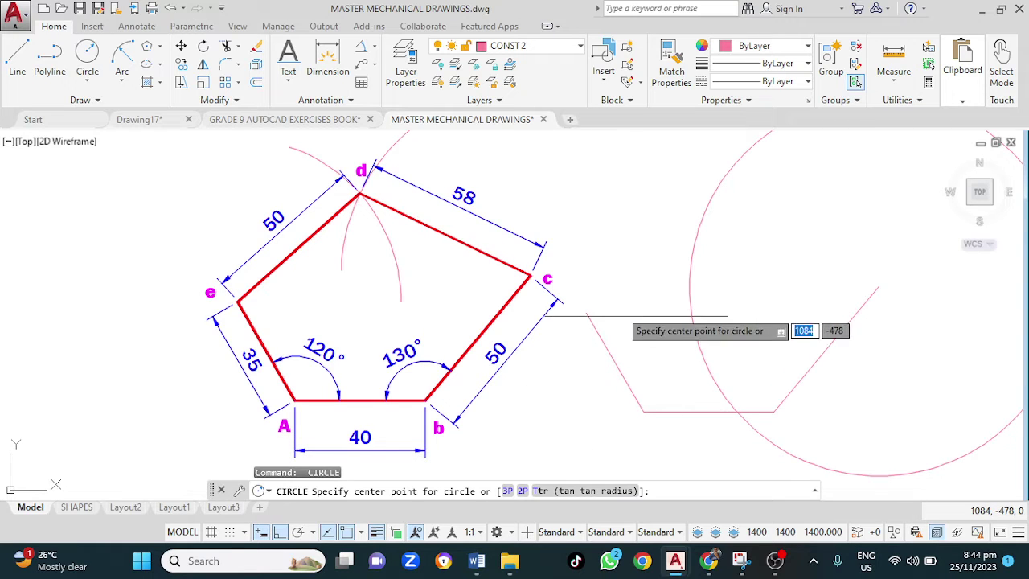
click(586, 313)
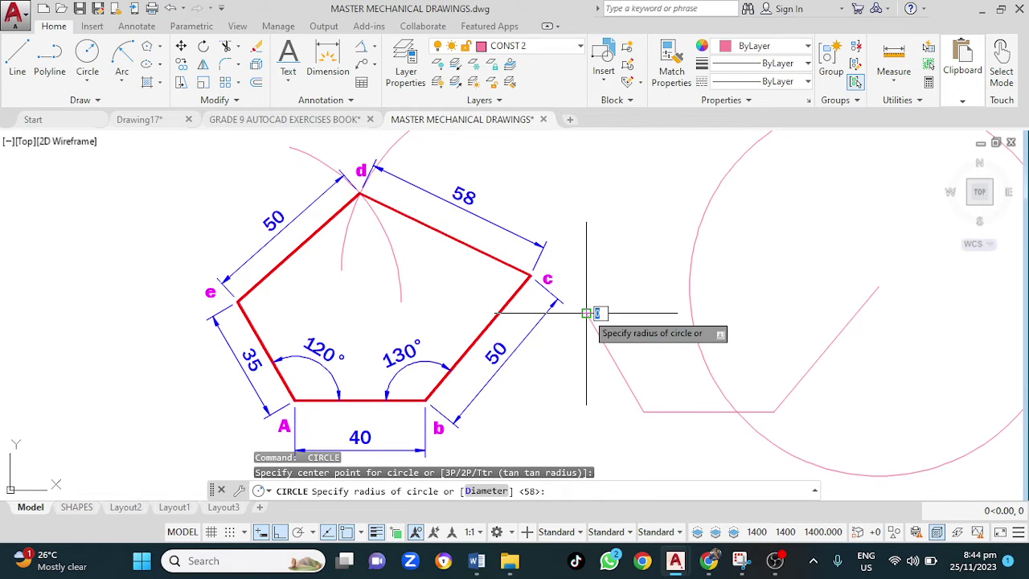
text(27)
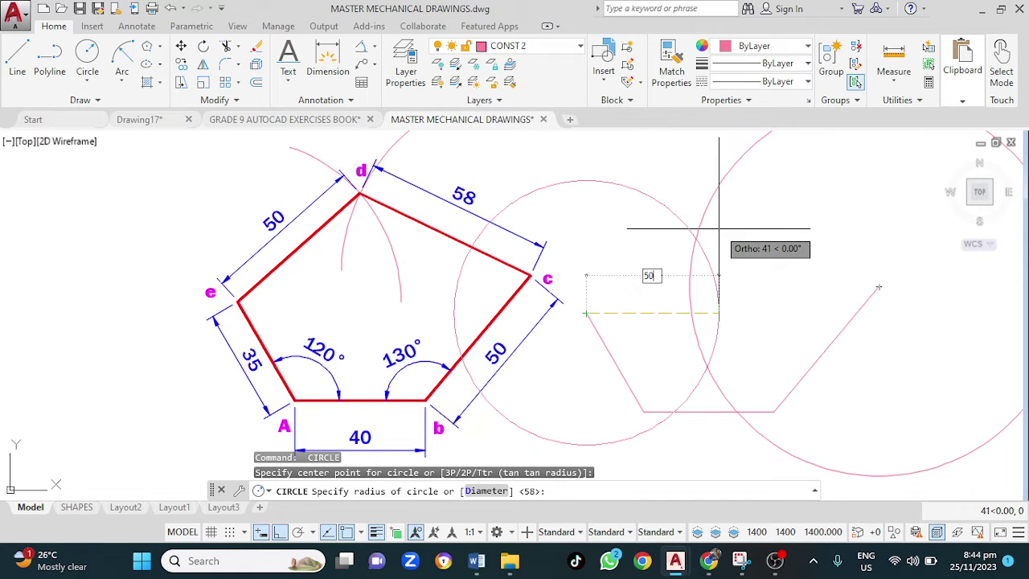
text(50)
key(Return)
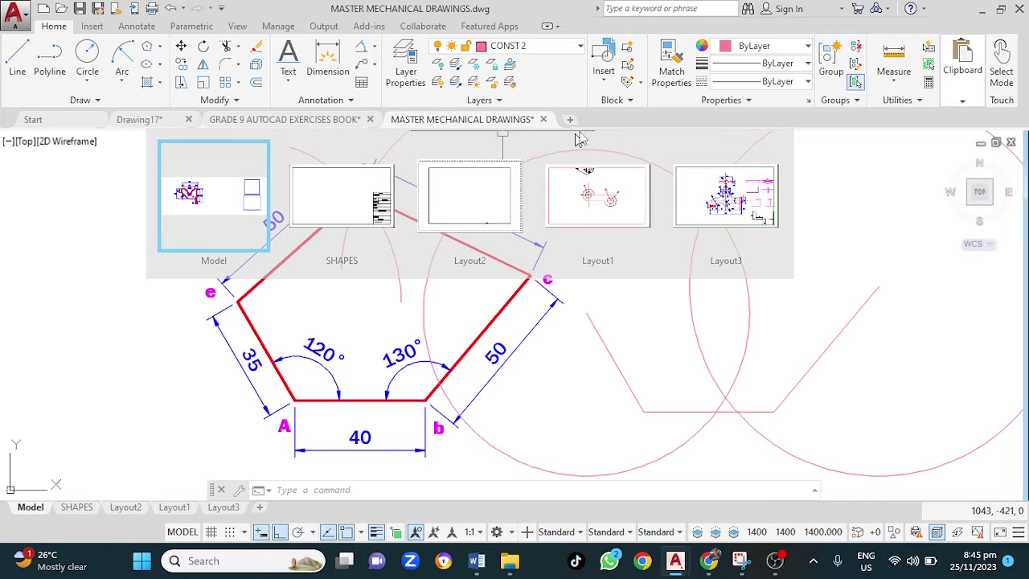
click(568, 48)
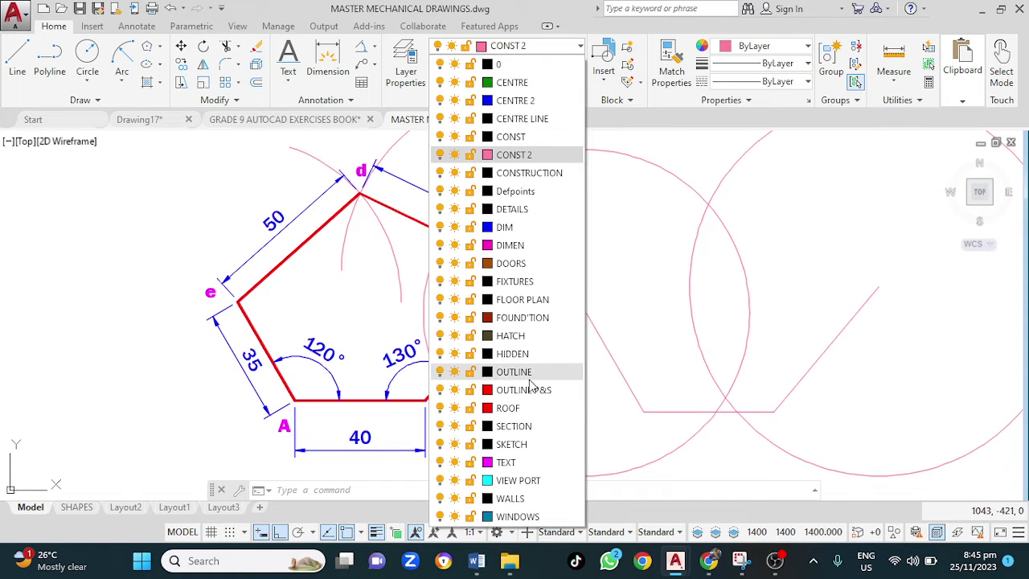
click(523, 390)
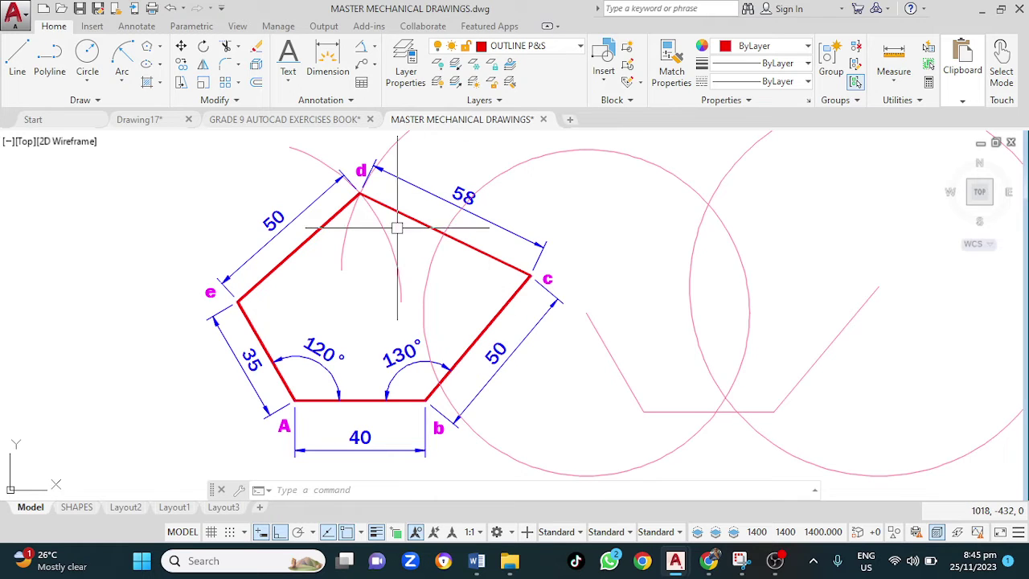
Step: Turn Ortho off and trace a closed polyline through the circle intersection and construction corners
click(283, 541)
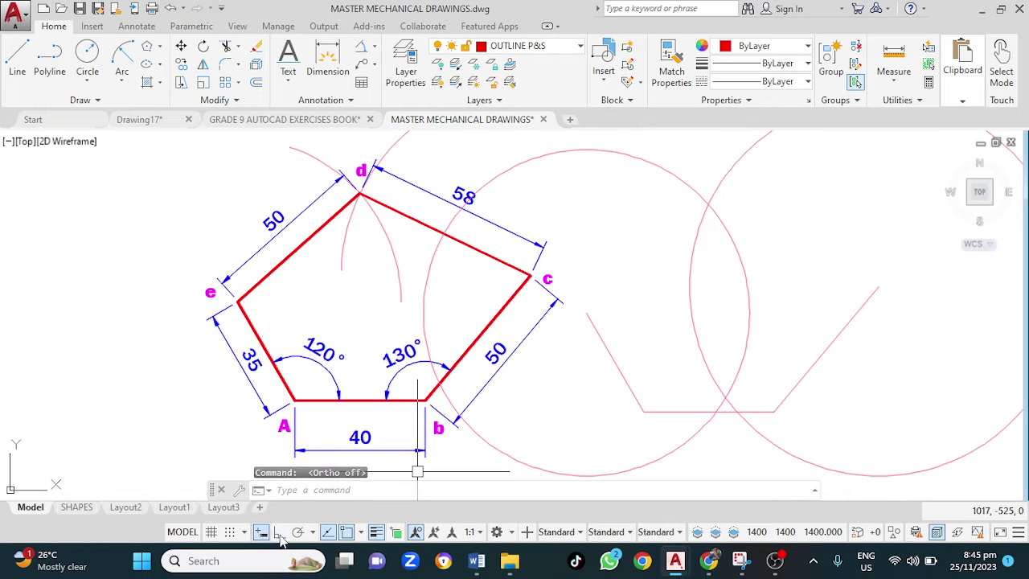
click(53, 53)
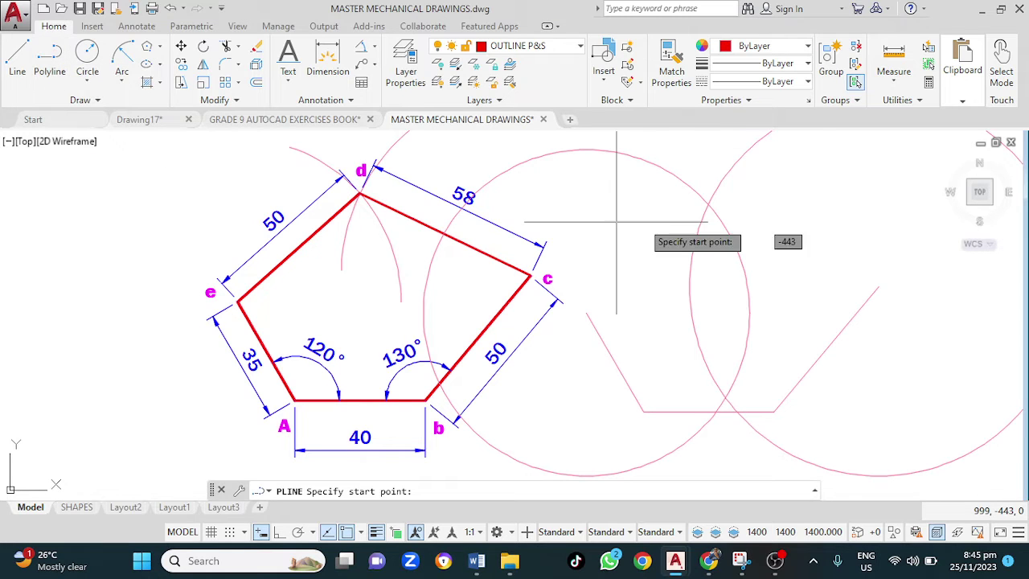
click(708, 205)
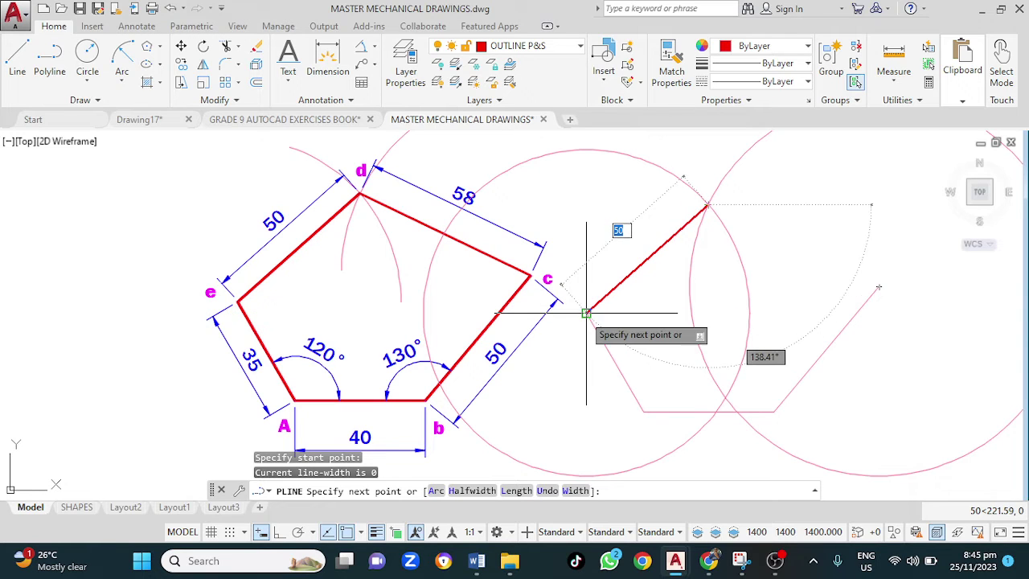
click(586, 312)
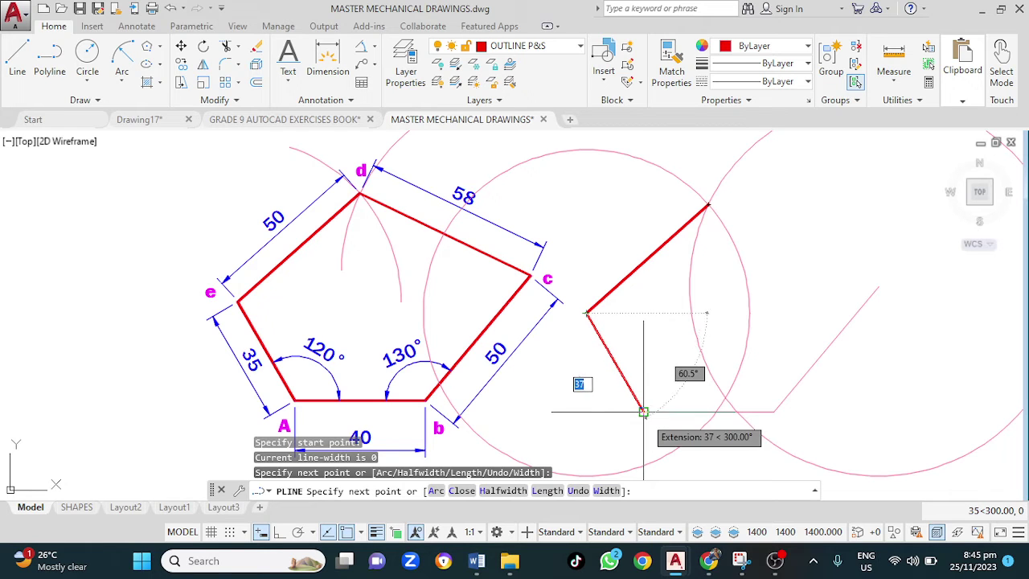
click(643, 412)
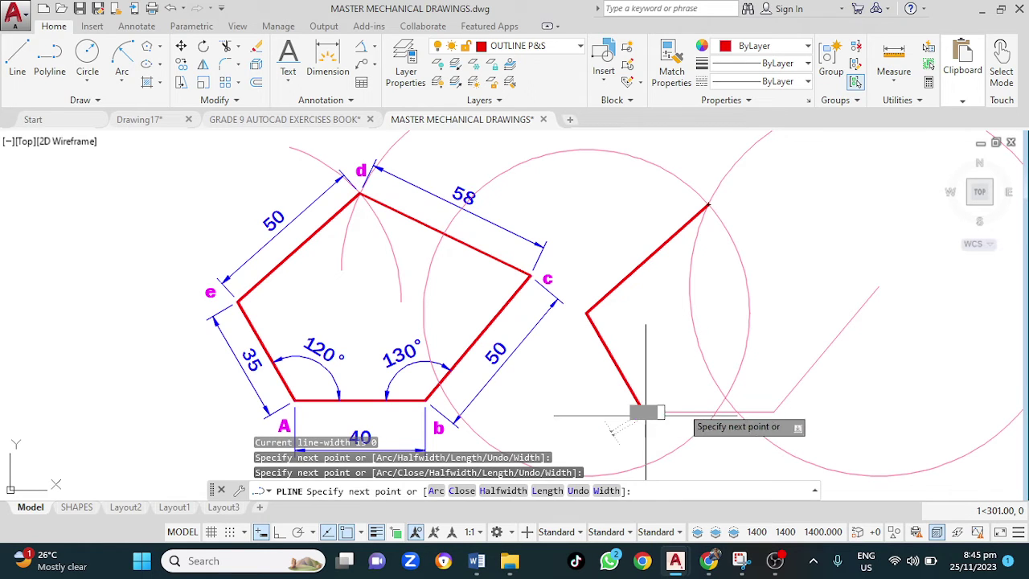
click(773, 411)
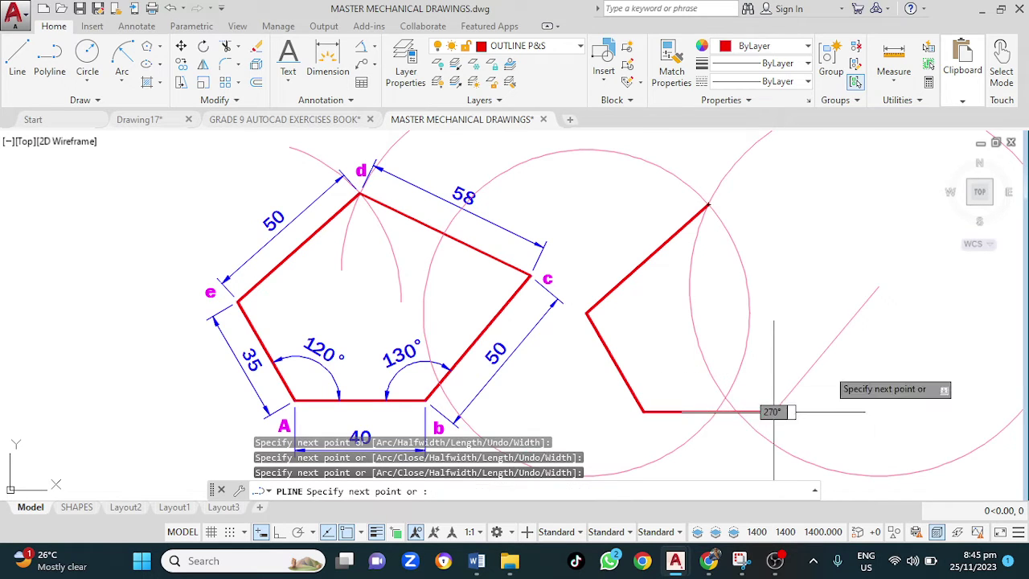
click(878, 287)
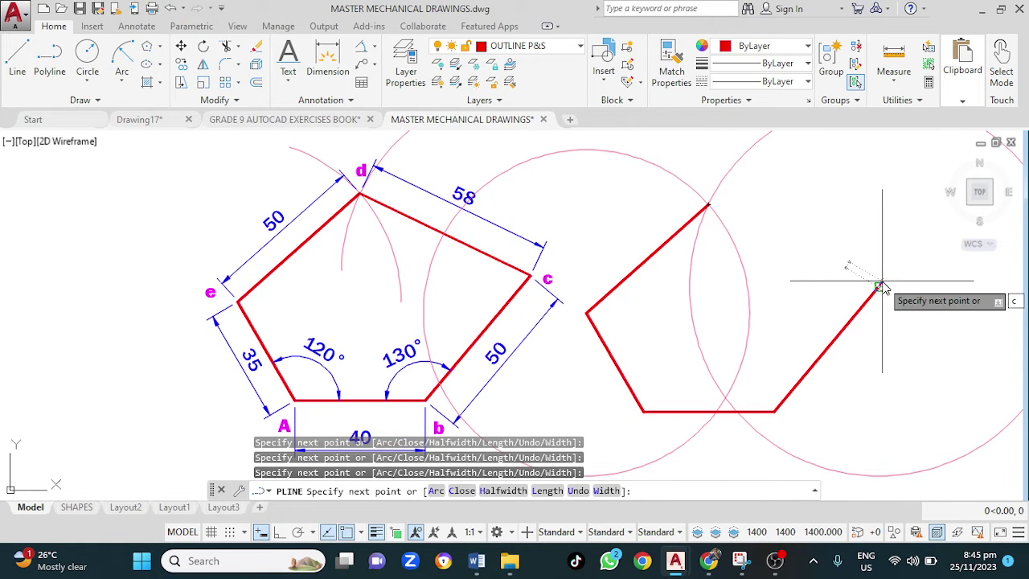
key(Return)
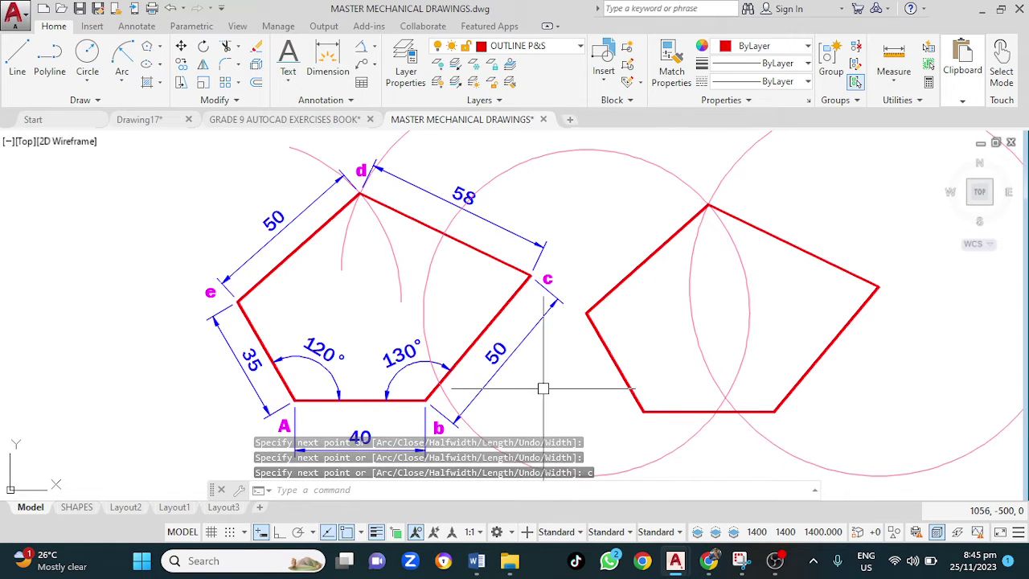
middle_drag(541, 391, 538, 357)
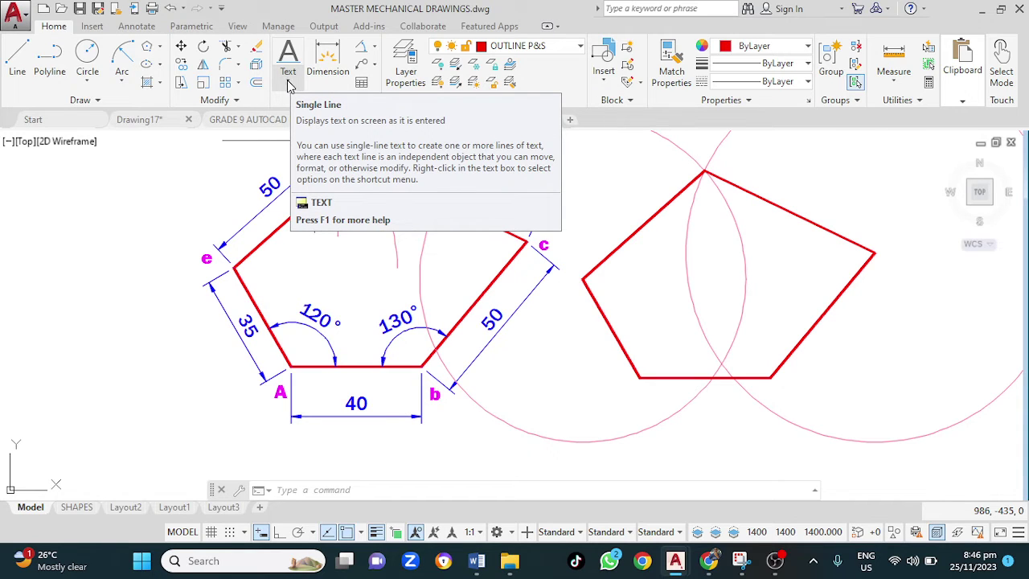
Step: Set the 8 FGM text style height to 4 and make it the current style
click(137, 27)
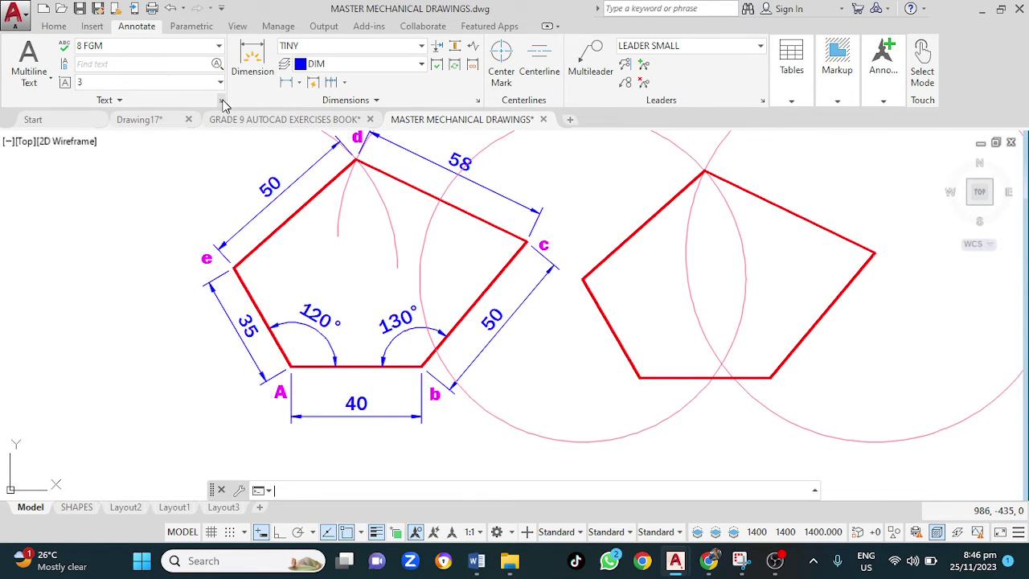
click(222, 101)
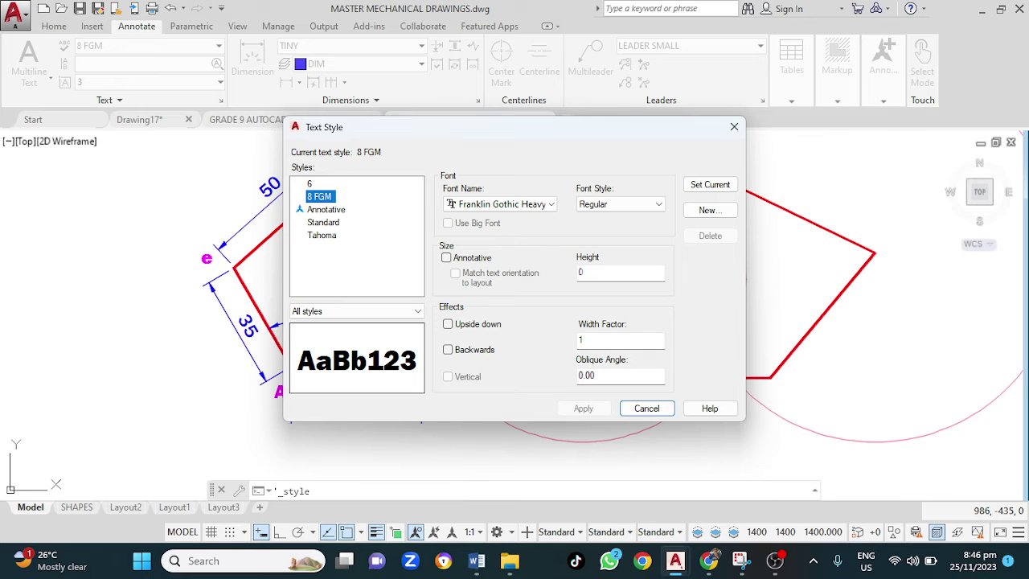
click(611, 273)
key(BackSpace)
key(BackSpace)
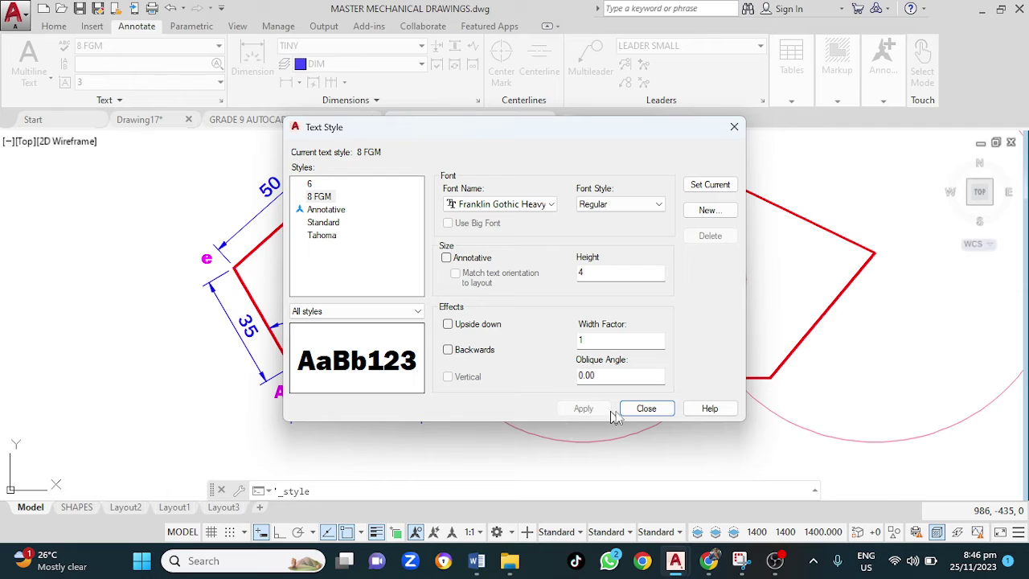
click(647, 409)
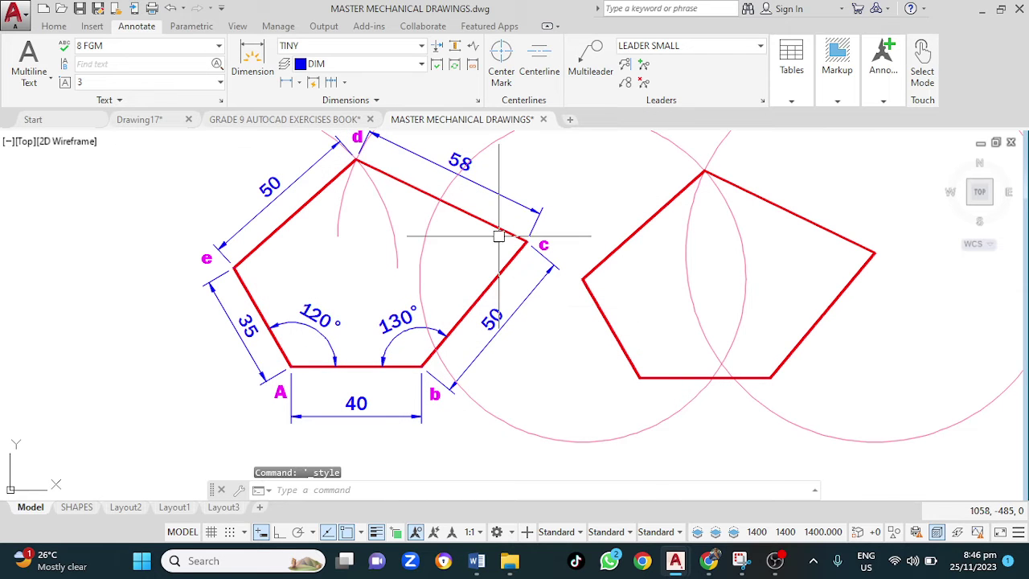
click(221, 101)
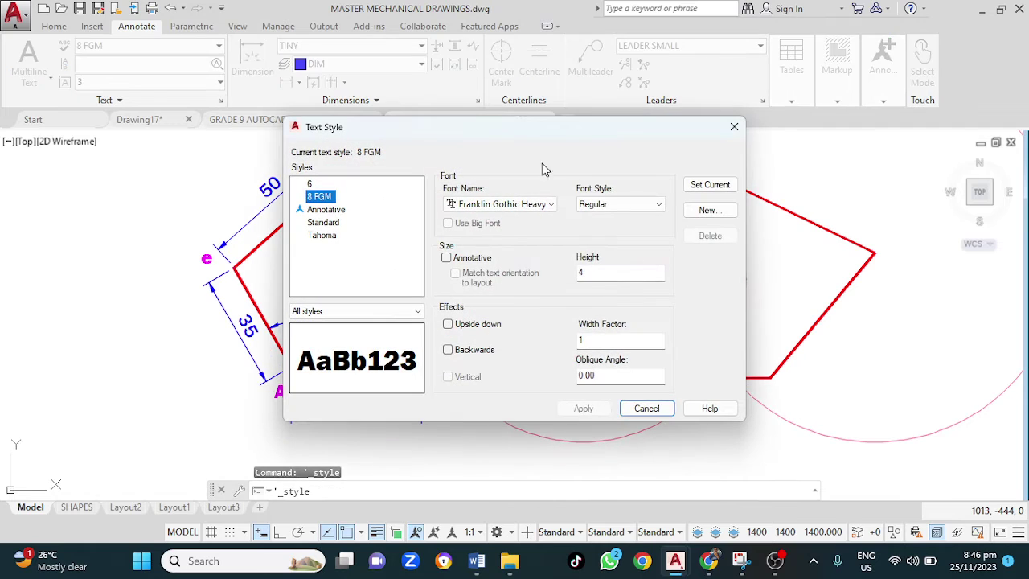
click(723, 189)
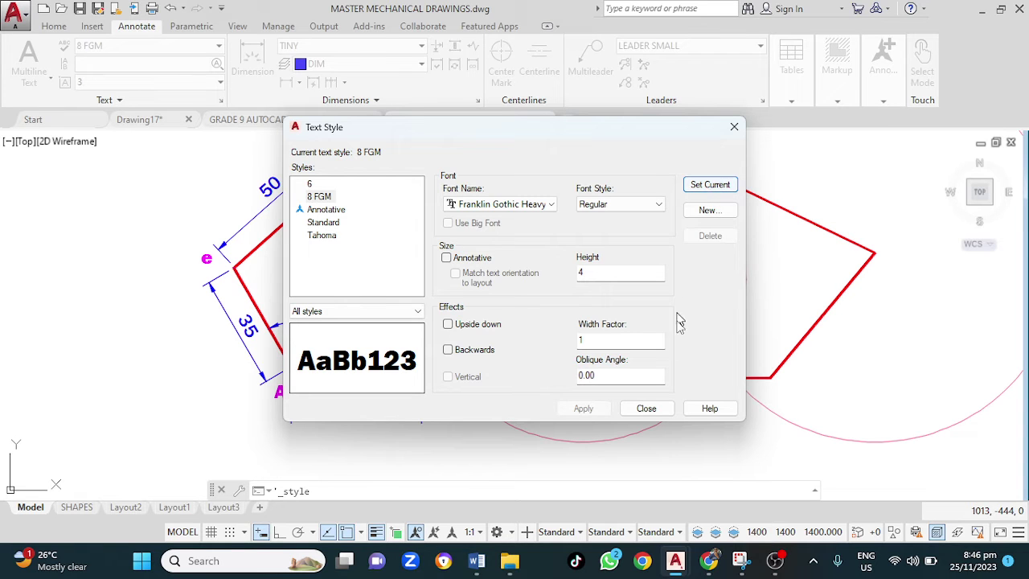
click(647, 408)
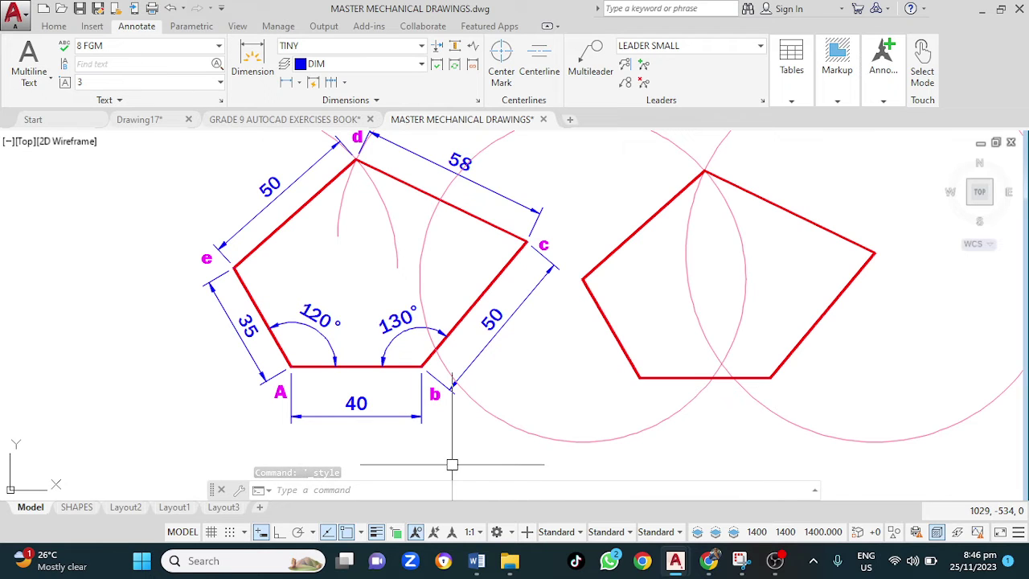
Step: Start a trial single-line text below the right pentagon's corner, cancel it, and return to the Home tools
text(text)
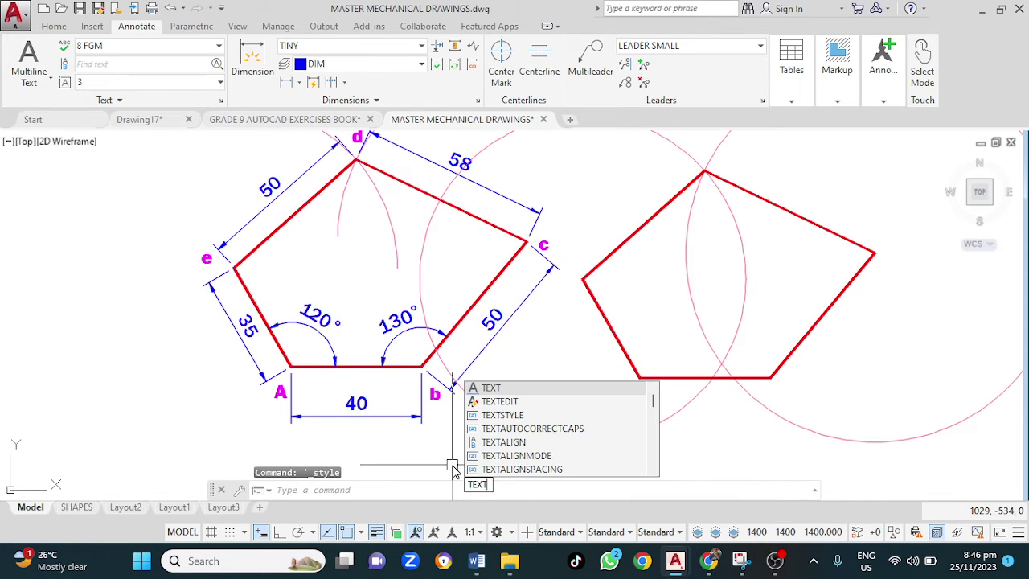
key(Return)
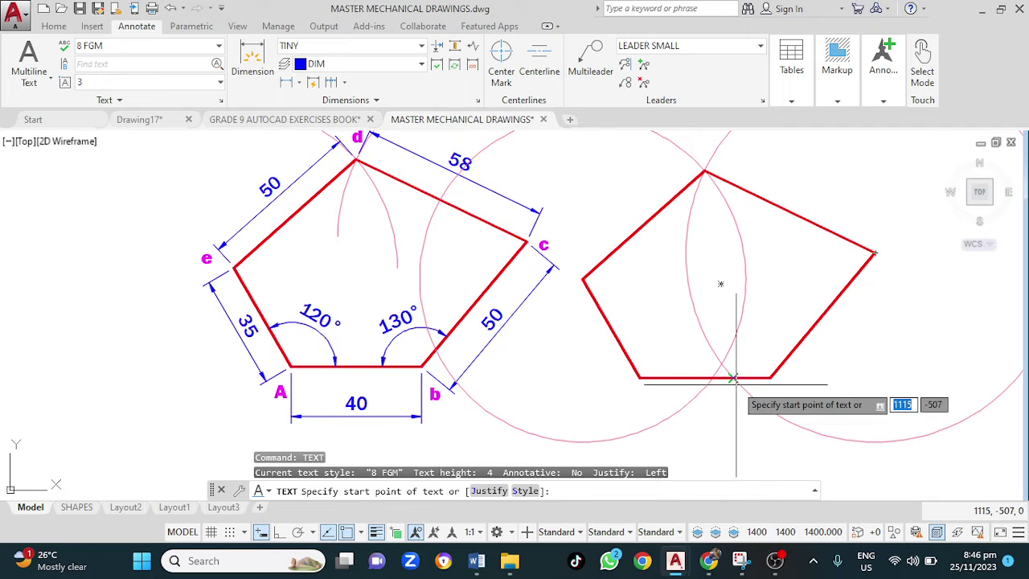
click(638, 394)
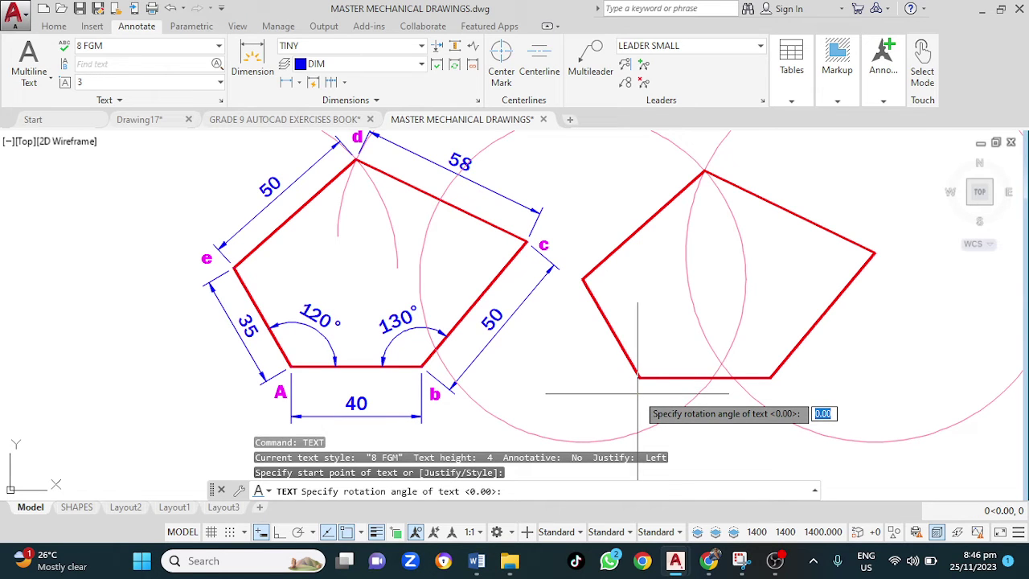
key(Return)
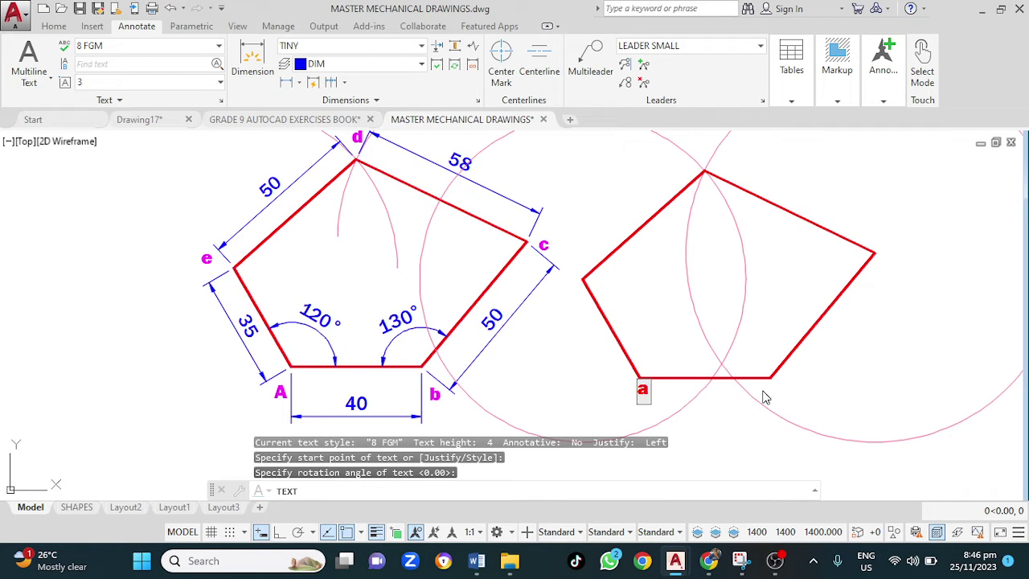
key(Escape)
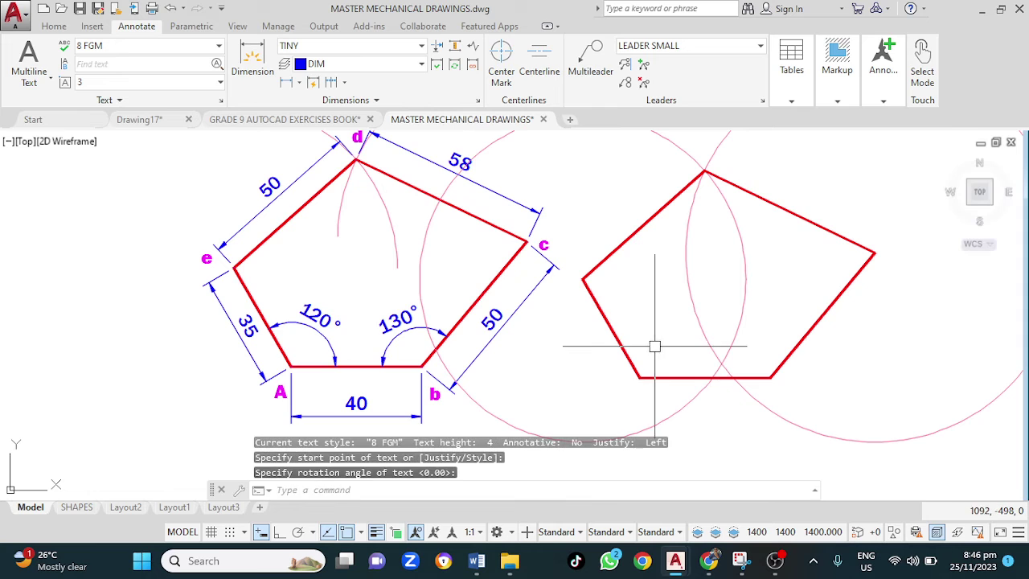
click(54, 27)
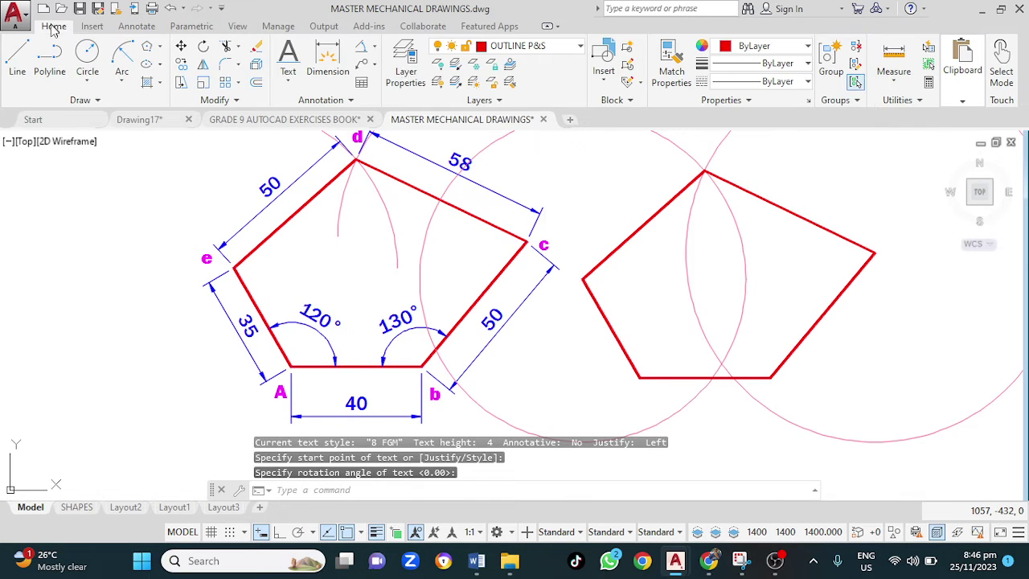
Step: Make TEXT the current layer and start Single Line text
click(575, 46)
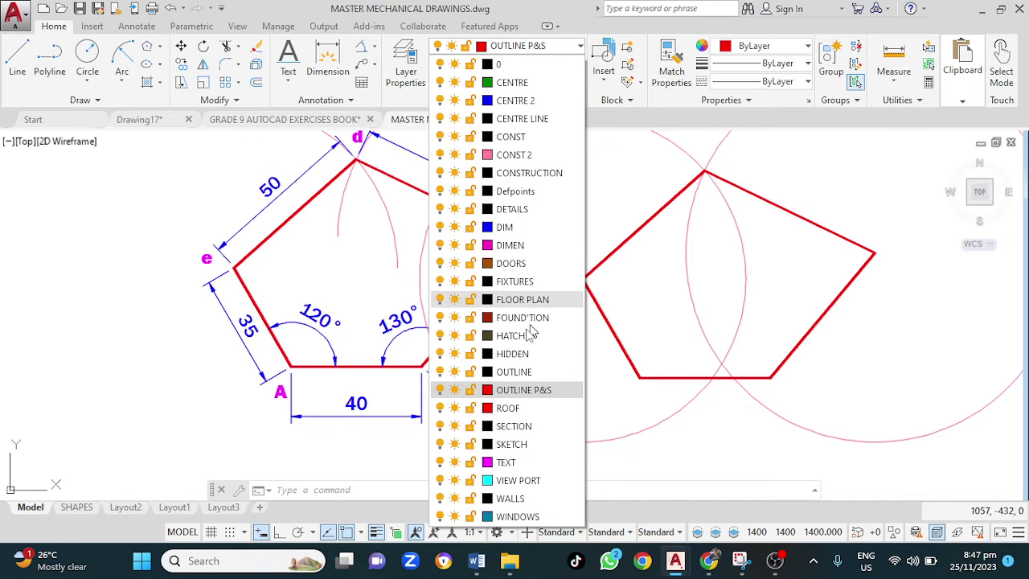
click(524, 463)
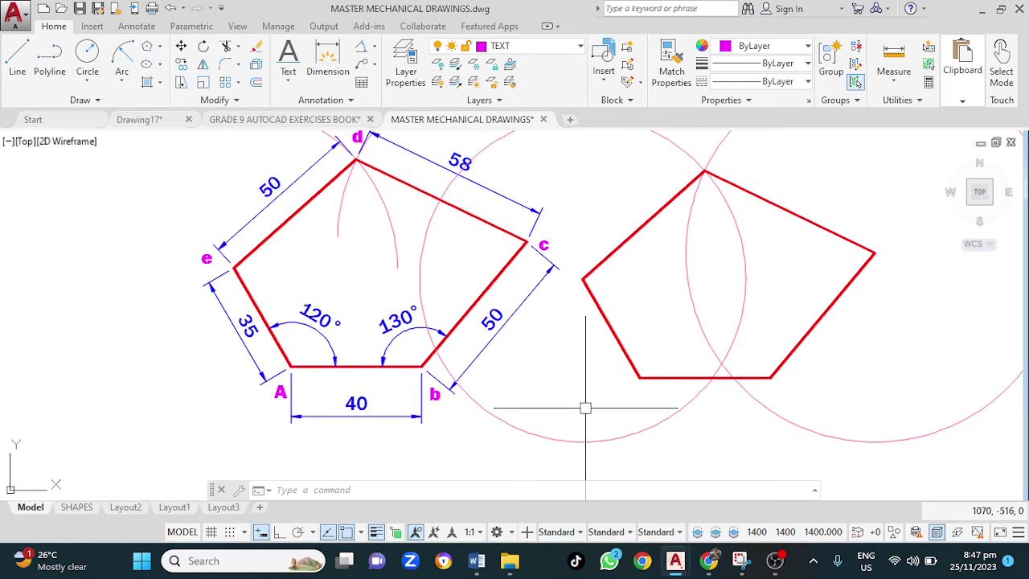
text(text)
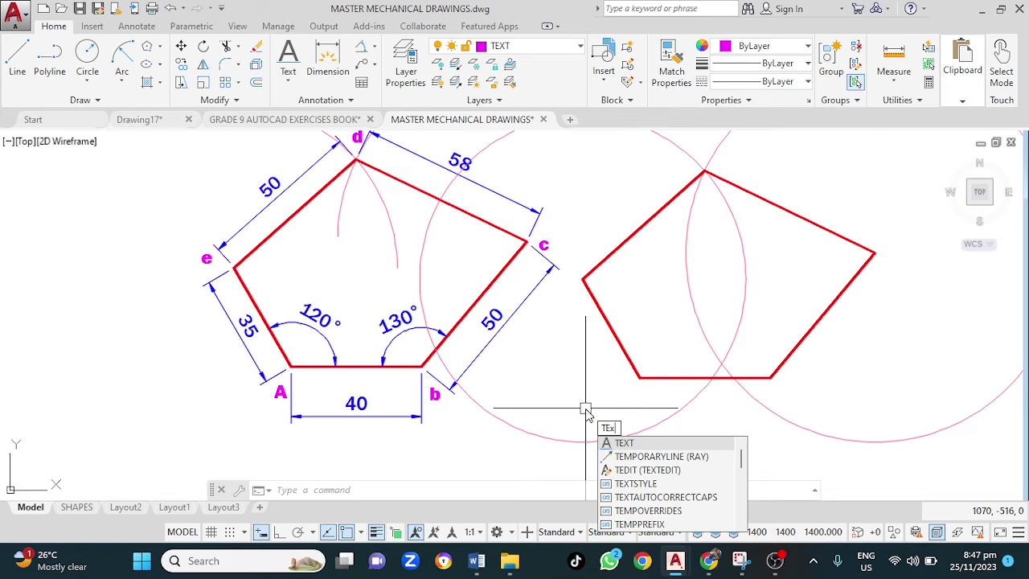
key(Return)
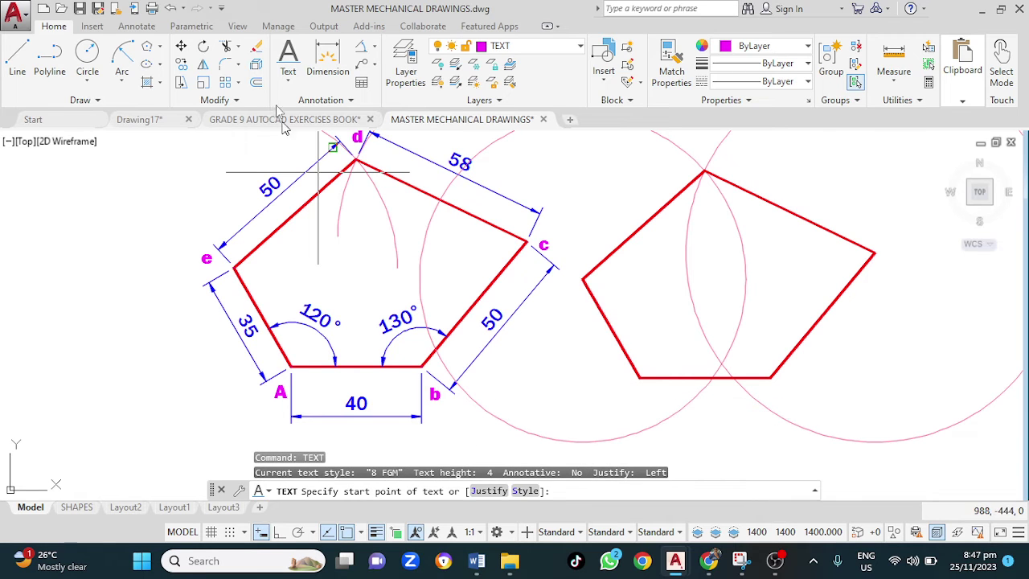
click(291, 83)
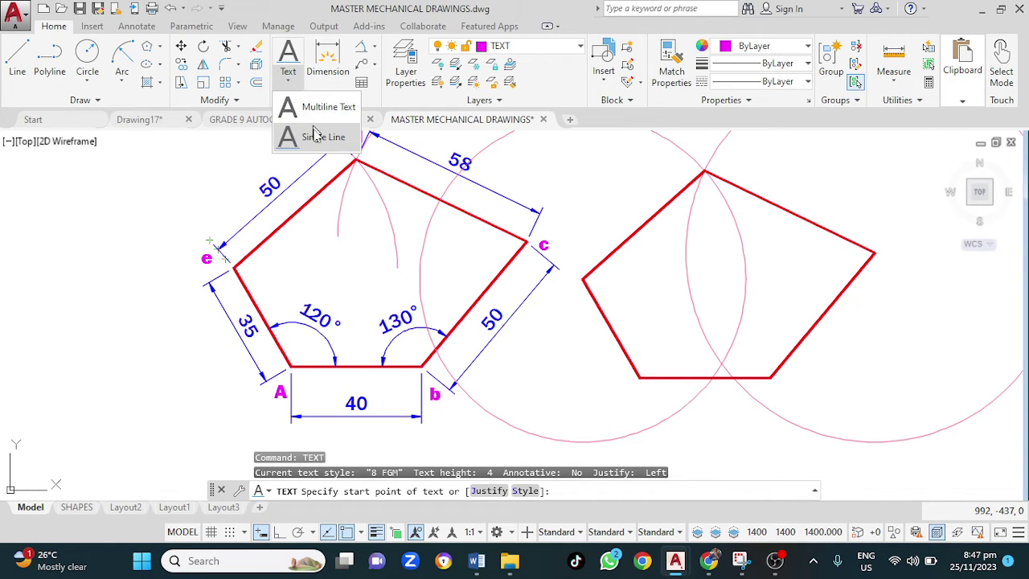
click(321, 137)
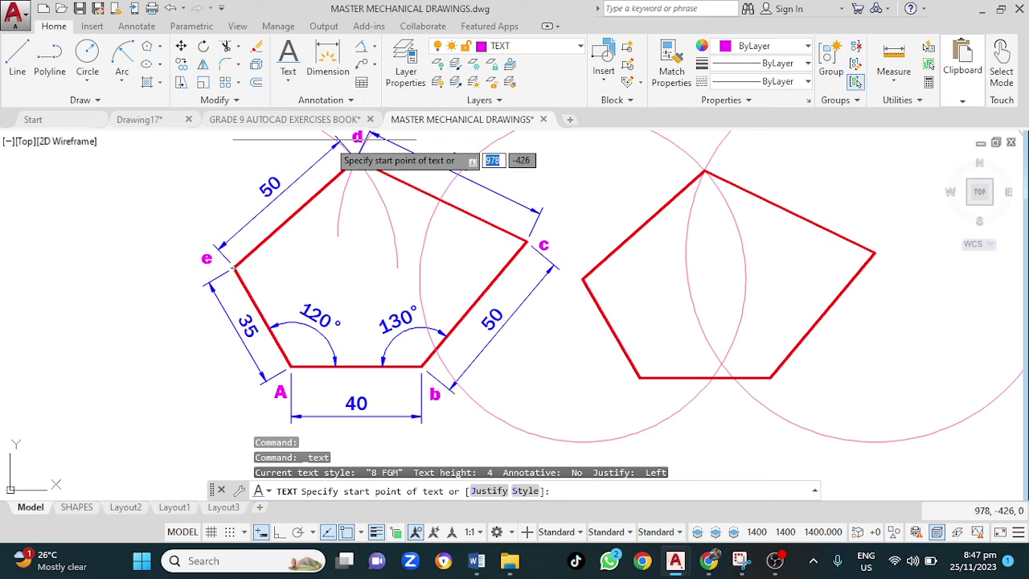
Step: Place label 'a' below the bottom-left vertex at 0 rotation and start the next label
click(635, 400)
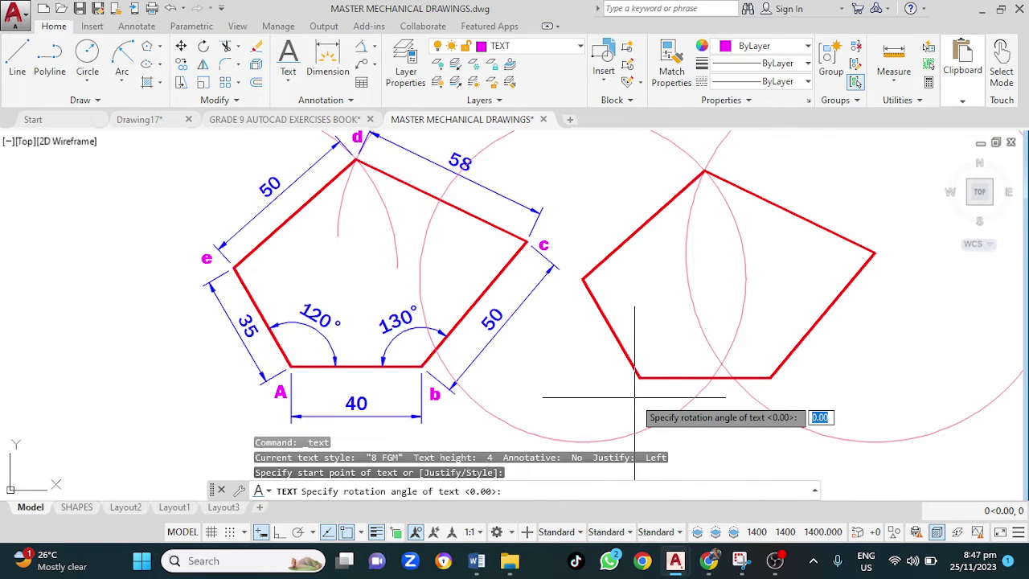
key(Return)
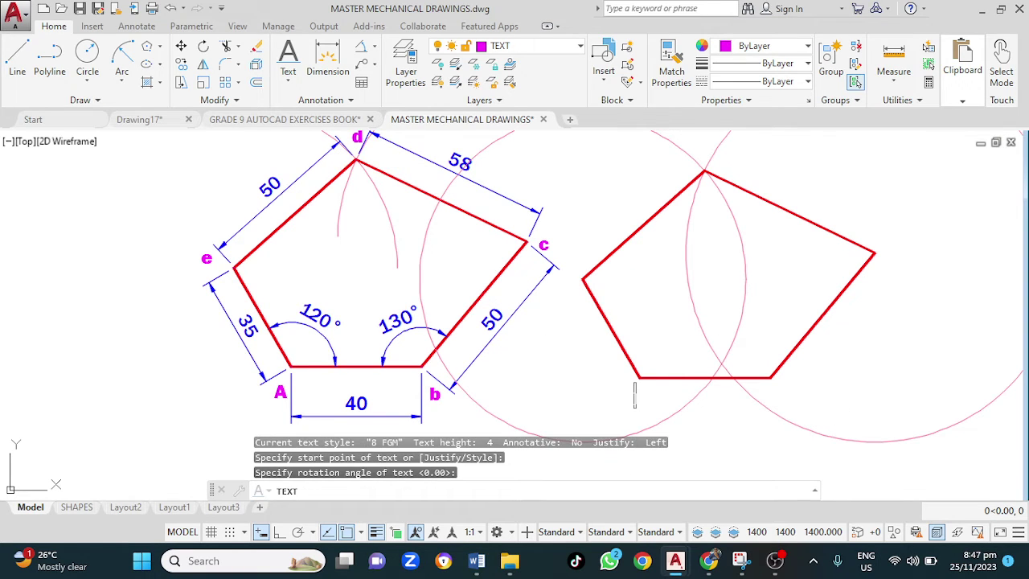
text(a)
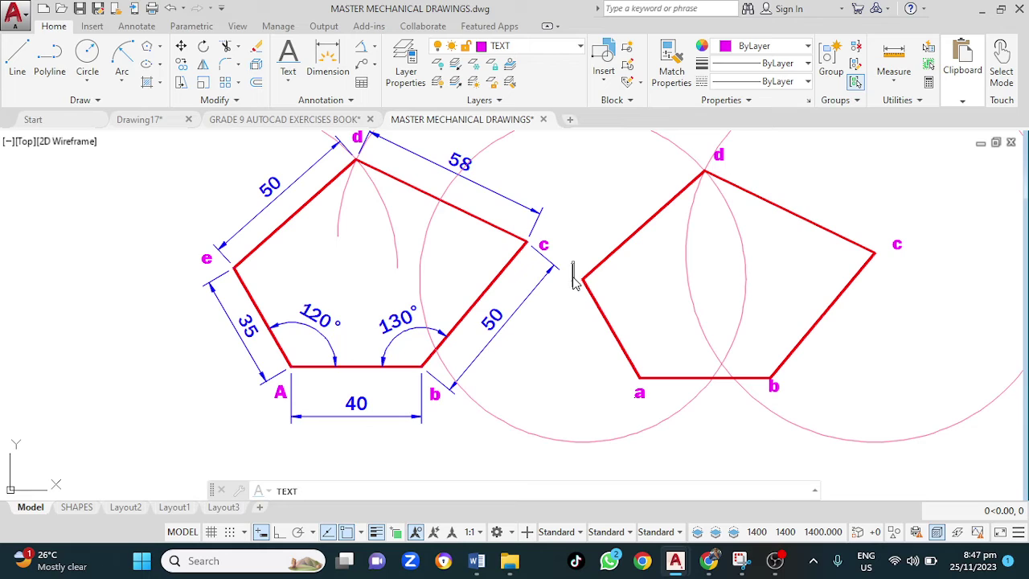
click(657, 297)
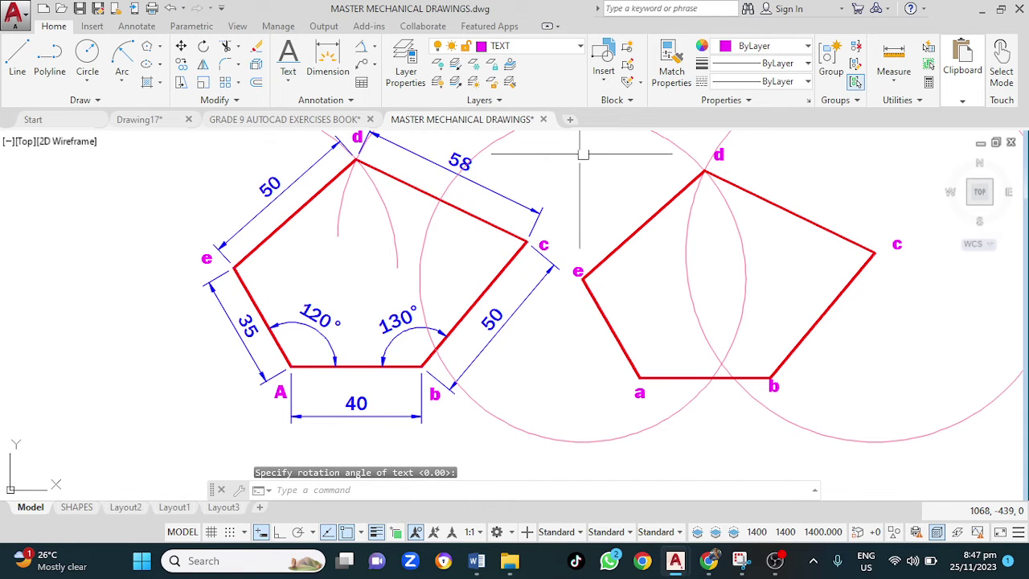
middle_drag(583, 153, 576, 237)
Step: End the labelling and BREAK the right construction circle to remove its unwanted arc
key(Escape)
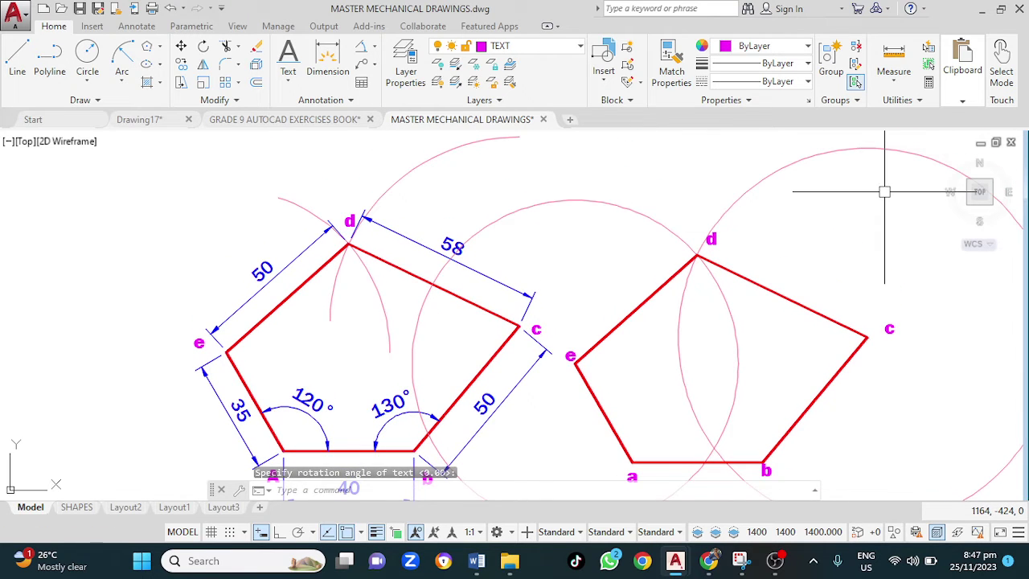
click(884, 190)
key(Escape)
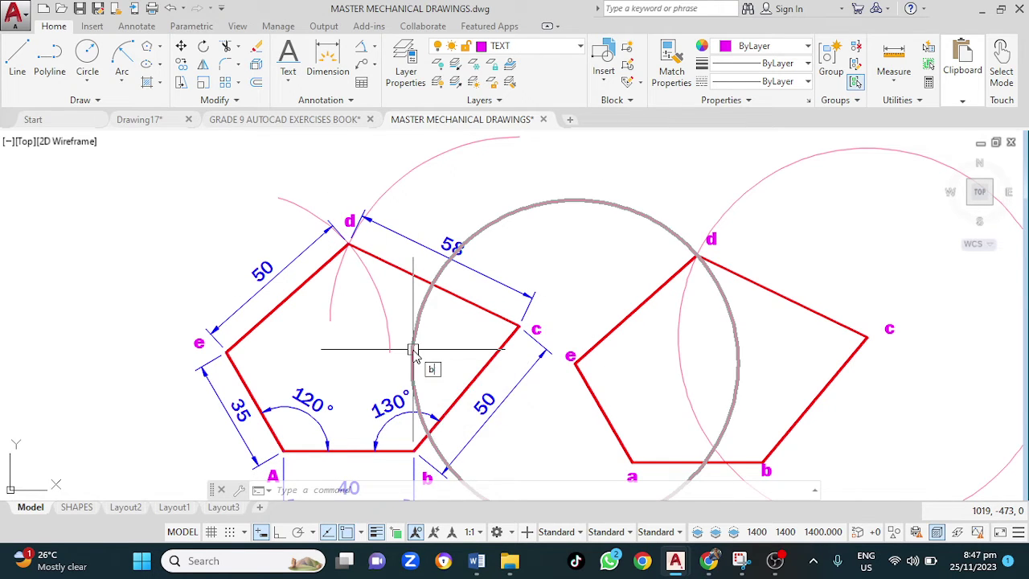
text(BREa)
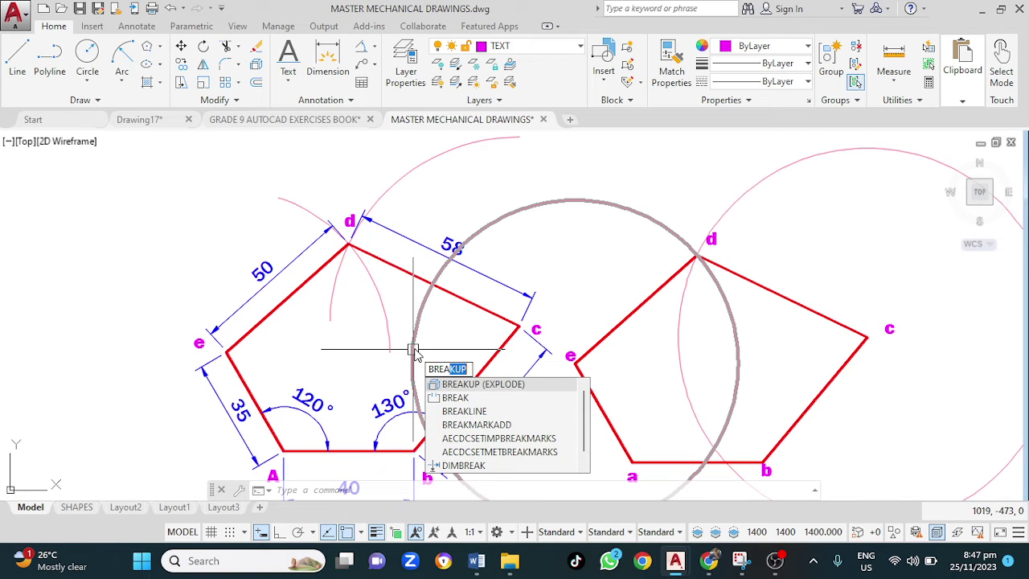
text(K)
key(Return)
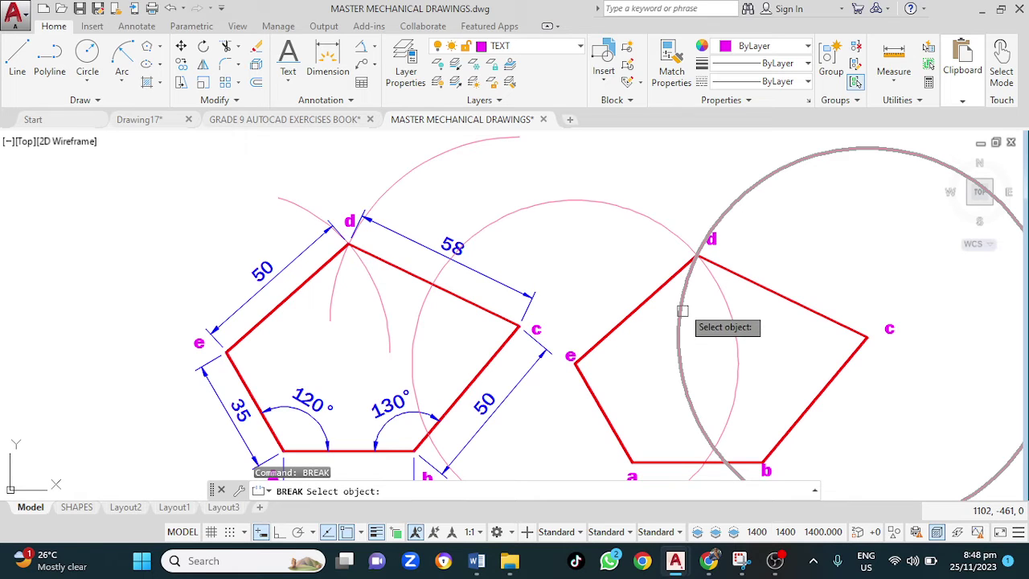
click(683, 305)
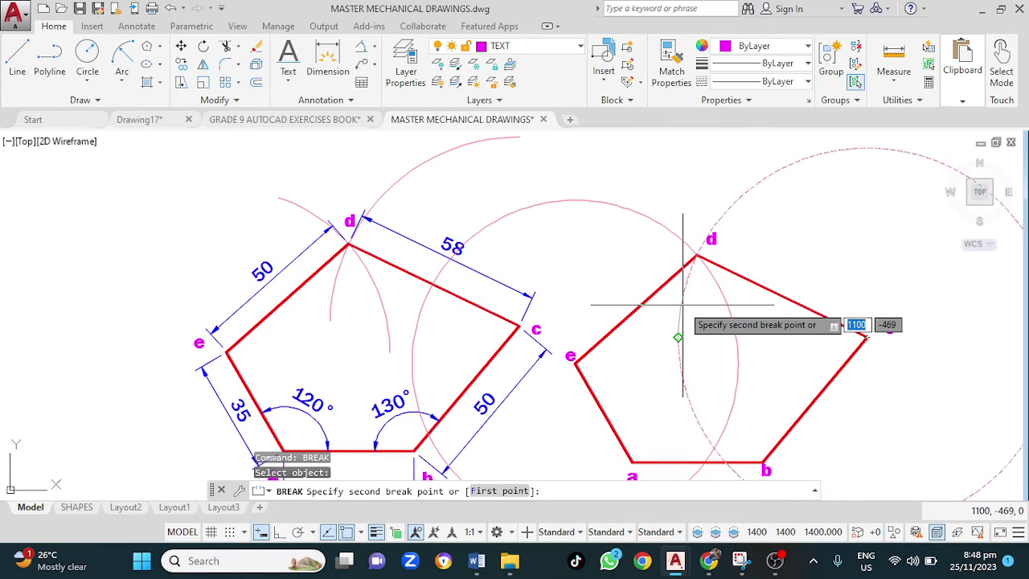
click(743, 191)
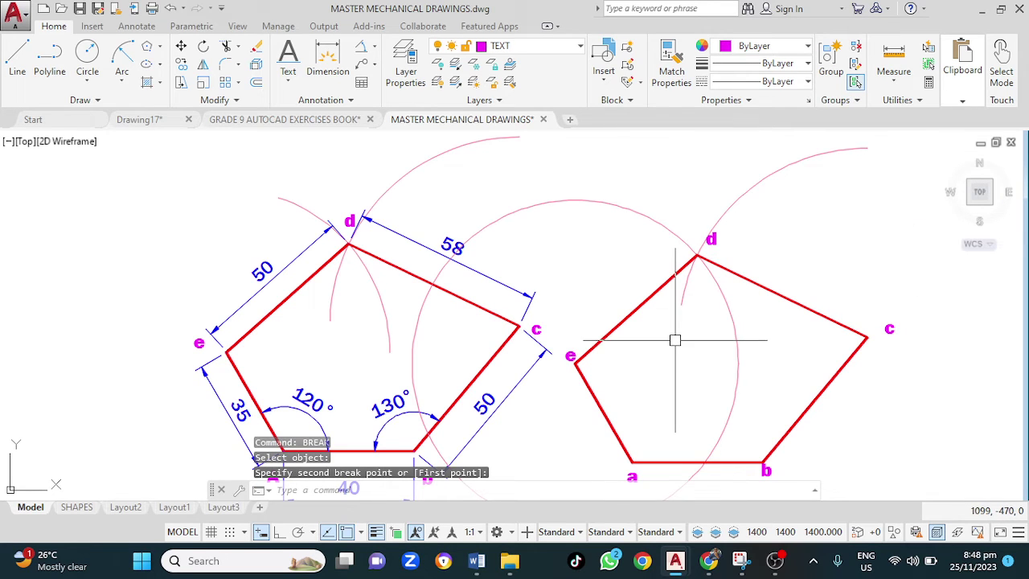
Step: Break the next construction circle, cutting away most of it
key(Return)
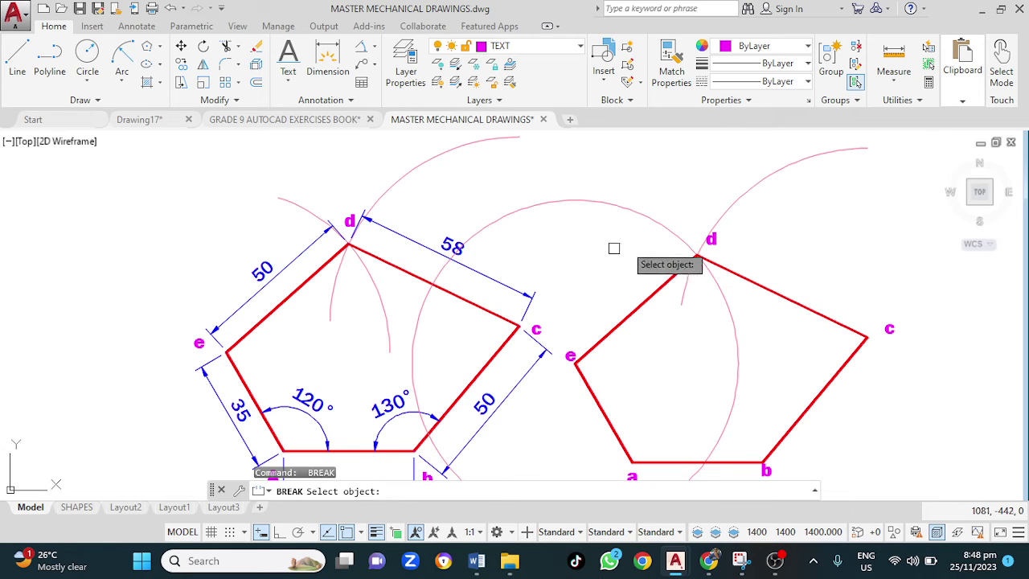
click(662, 228)
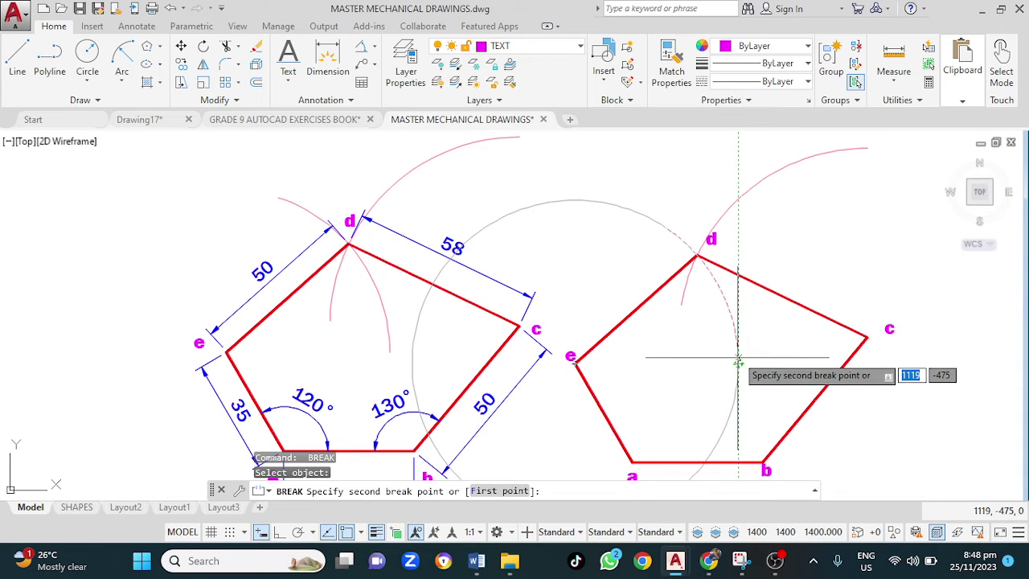
click(724, 297)
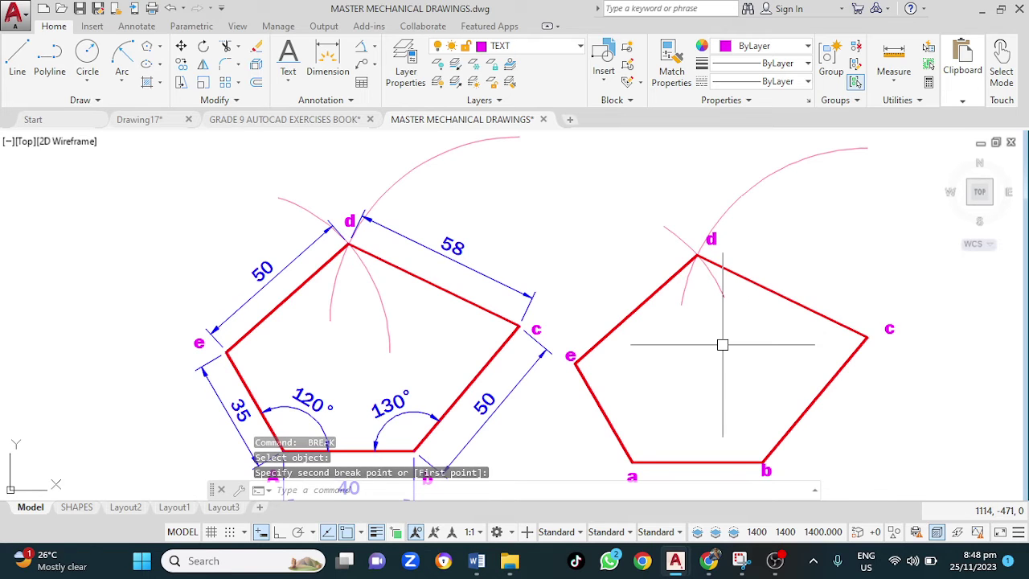
scroll(722, 345, down, 2)
click(757, 232)
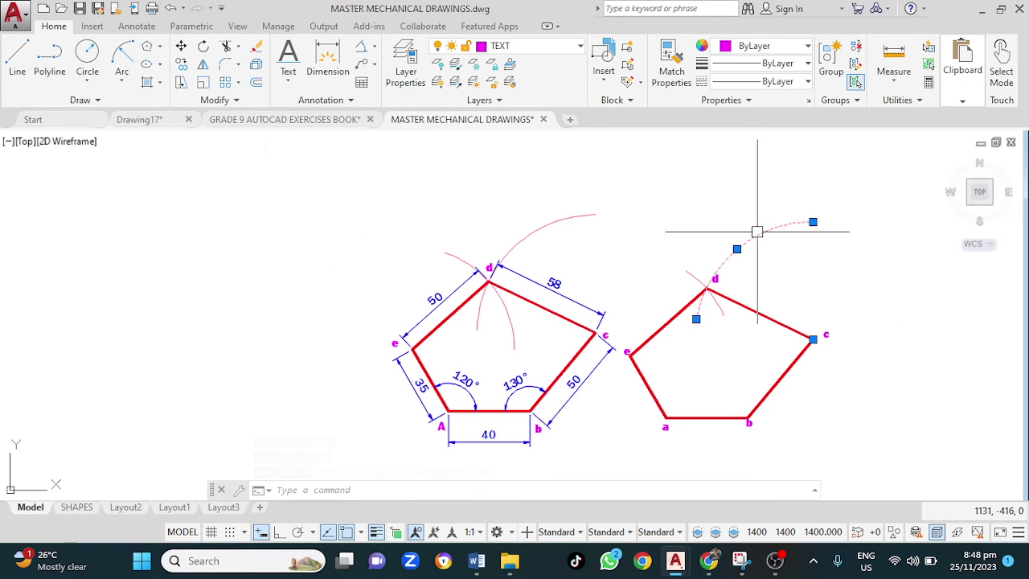
click(812, 221)
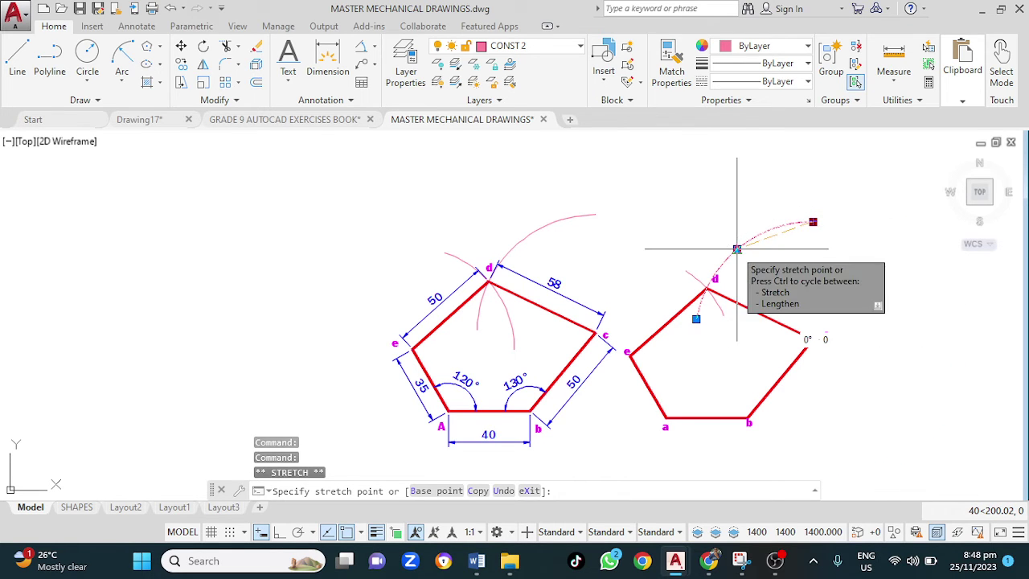
key(Escape)
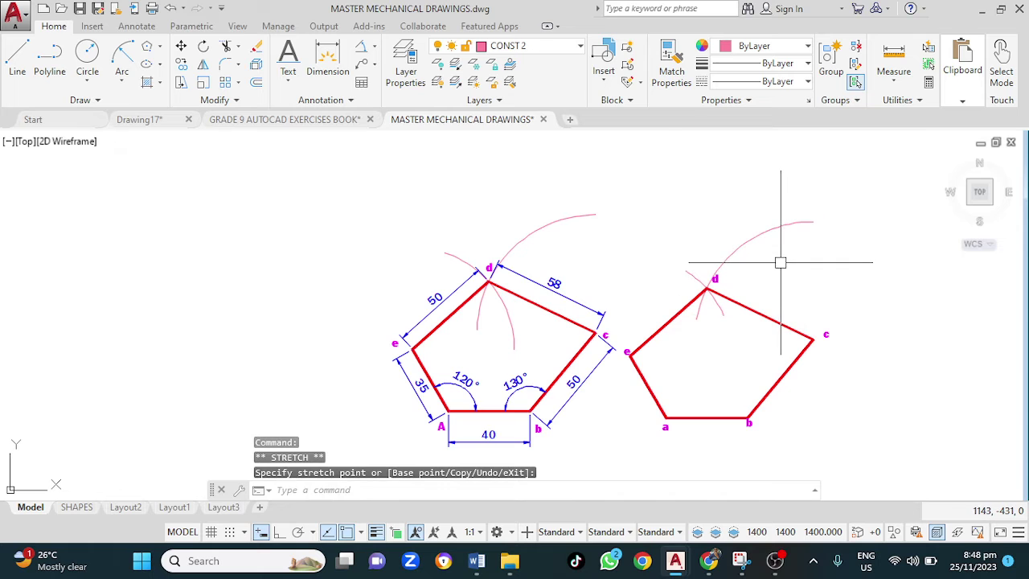
key(Escape)
scroll(696, 363, up, 2)
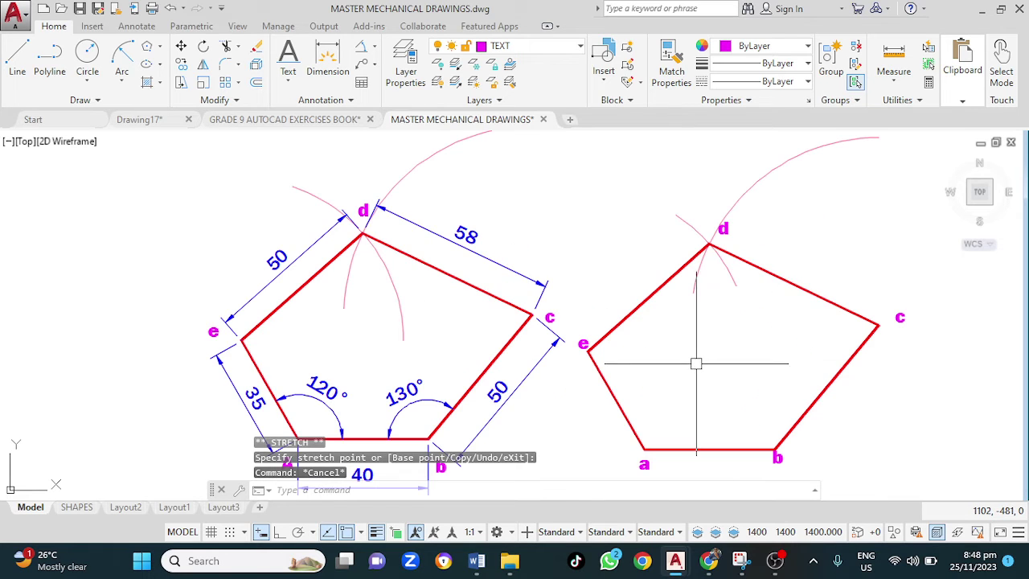
middle_drag(715, 334, 720, 296)
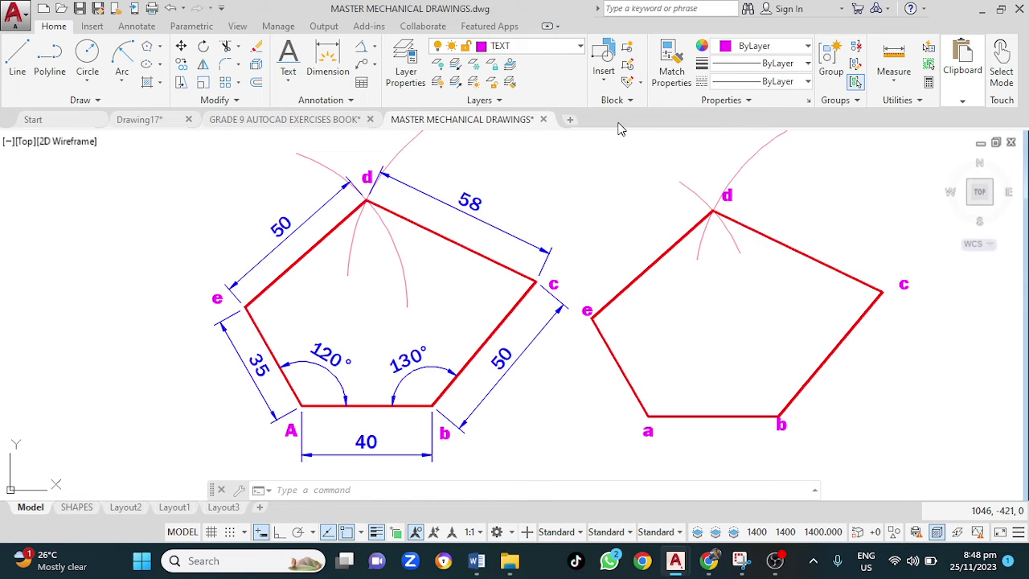
Step: Make DIM the current layer and start the Aligned dimension tool
click(563, 46)
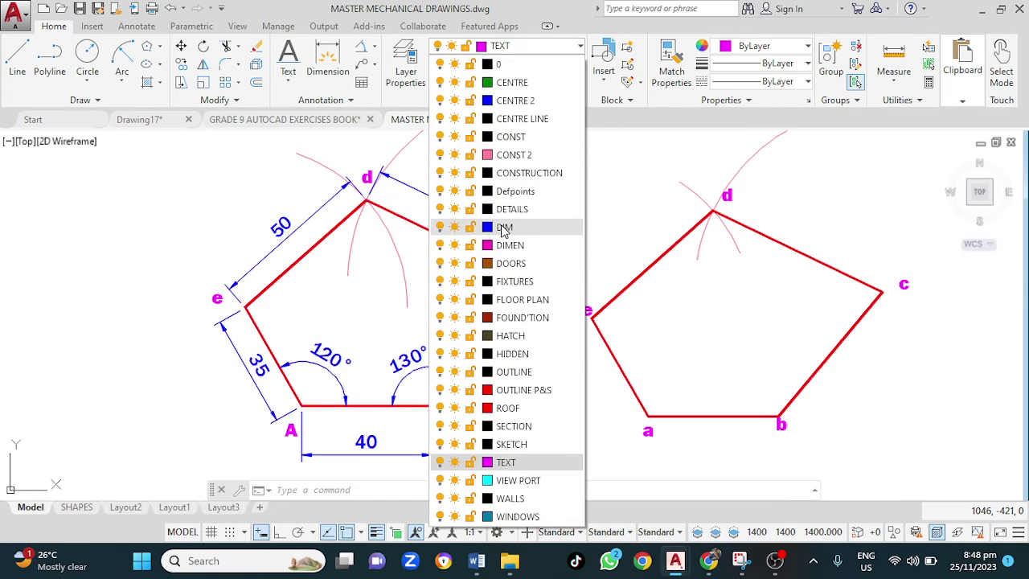
key(Escape)
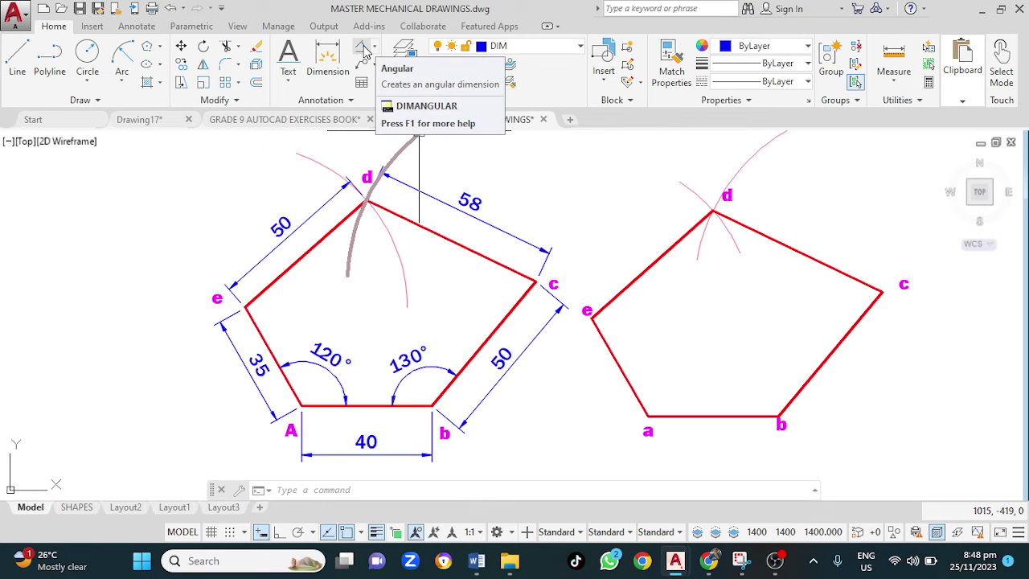
click(364, 51)
click(376, 50)
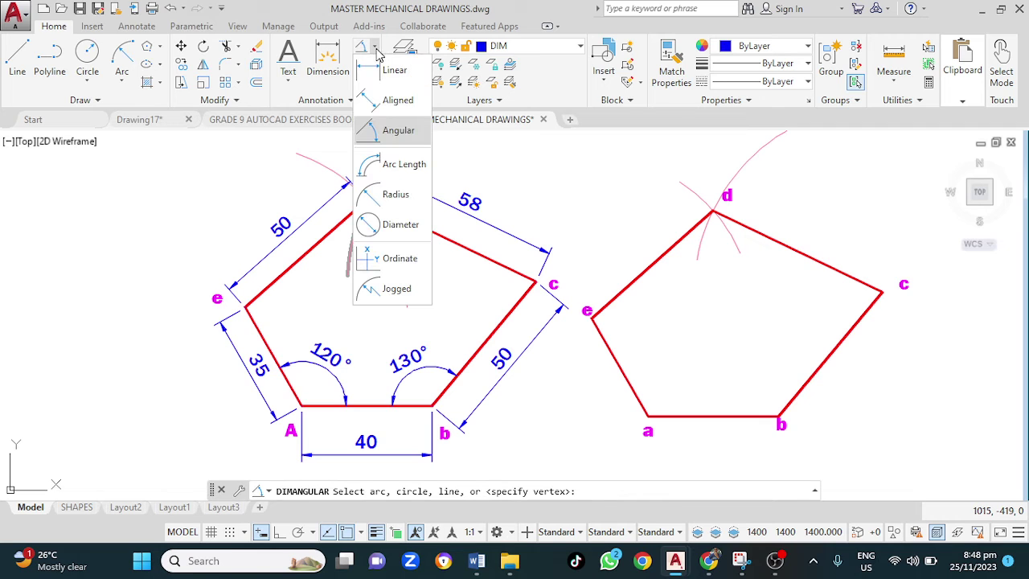
click(397, 101)
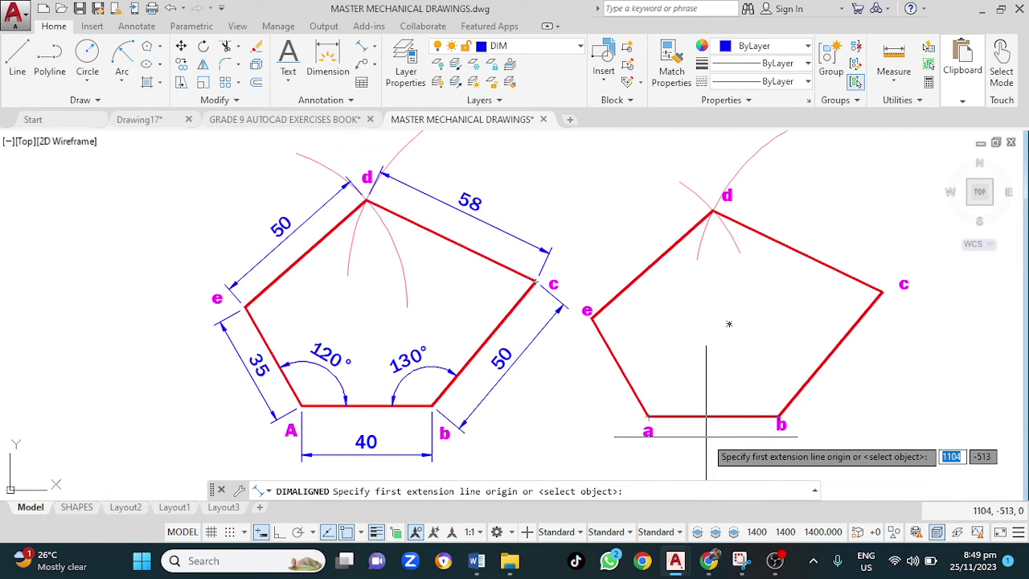
Step: Dimension sides a–b and b–c with aligned dimensions 40 and 50
key(Return)
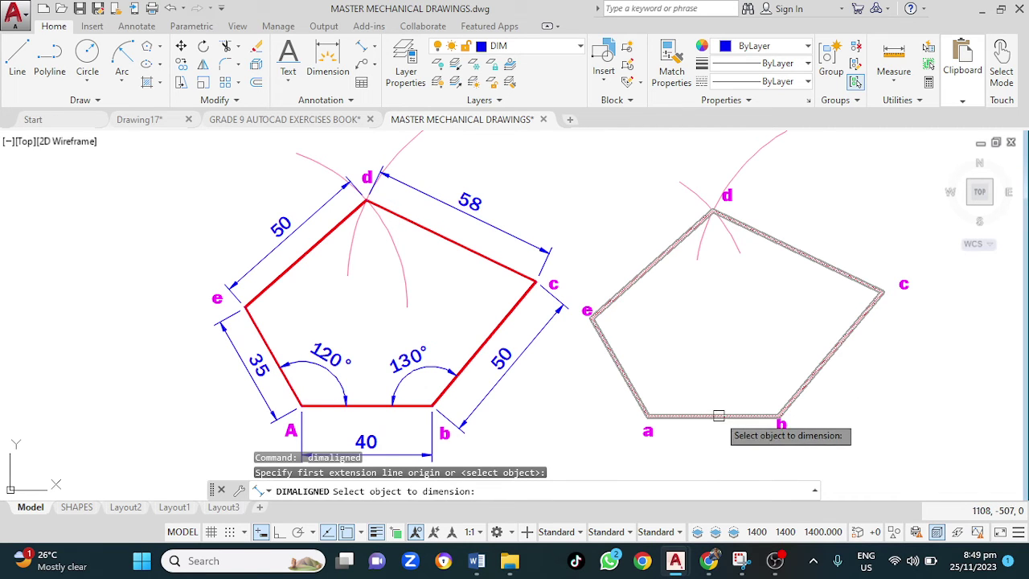
click(719, 417)
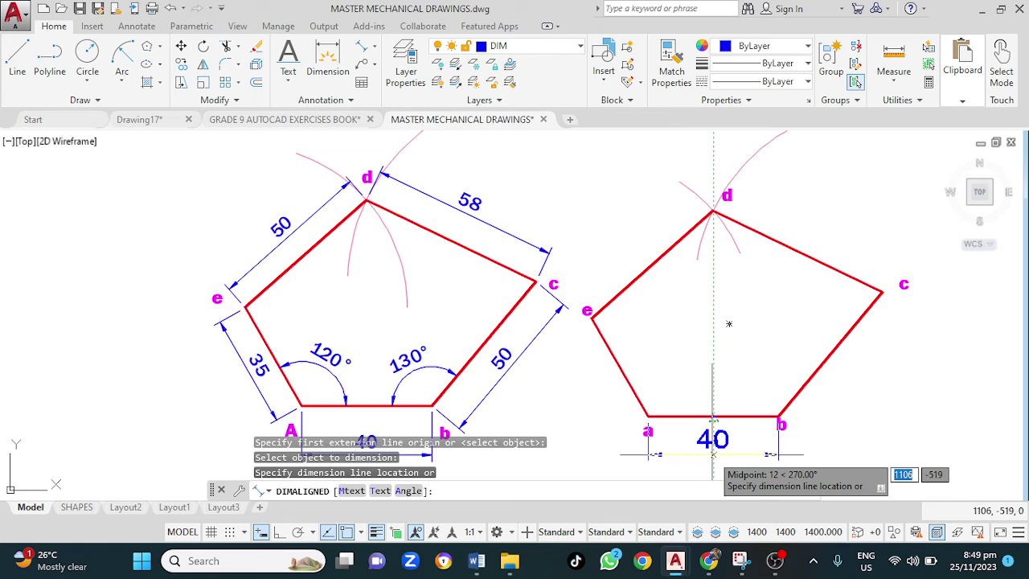
click(716, 454)
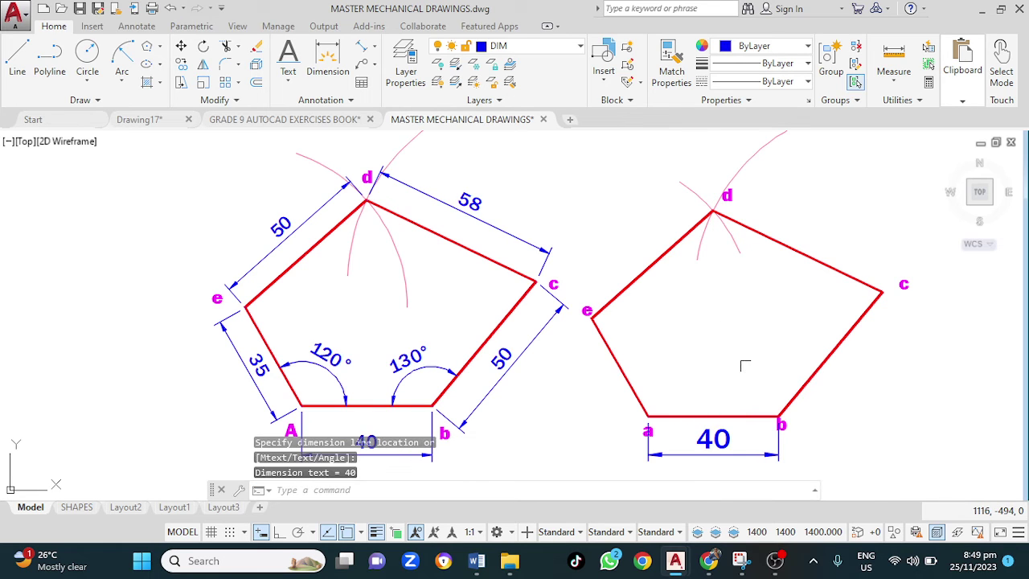
key(Return)
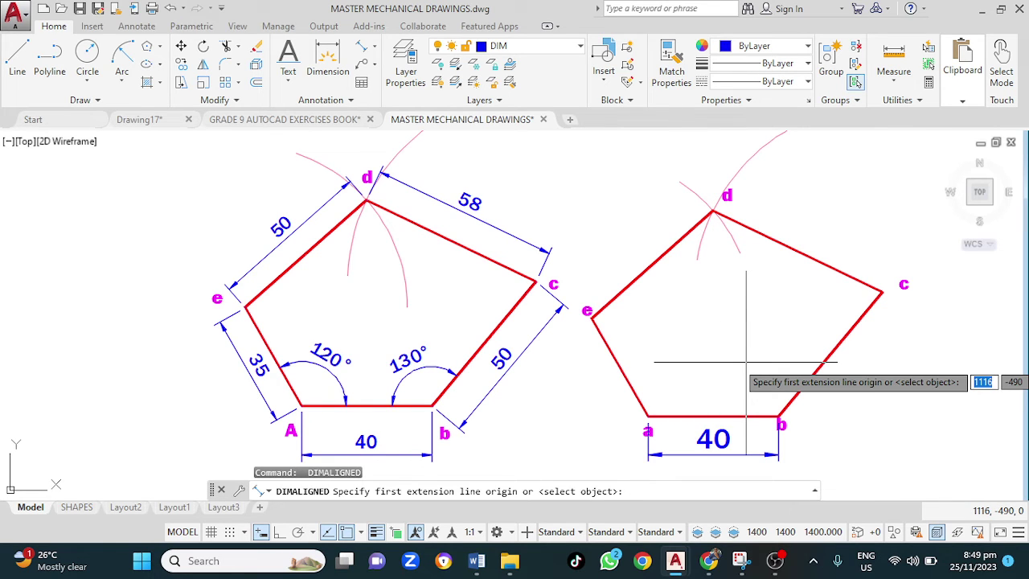
key(Return)
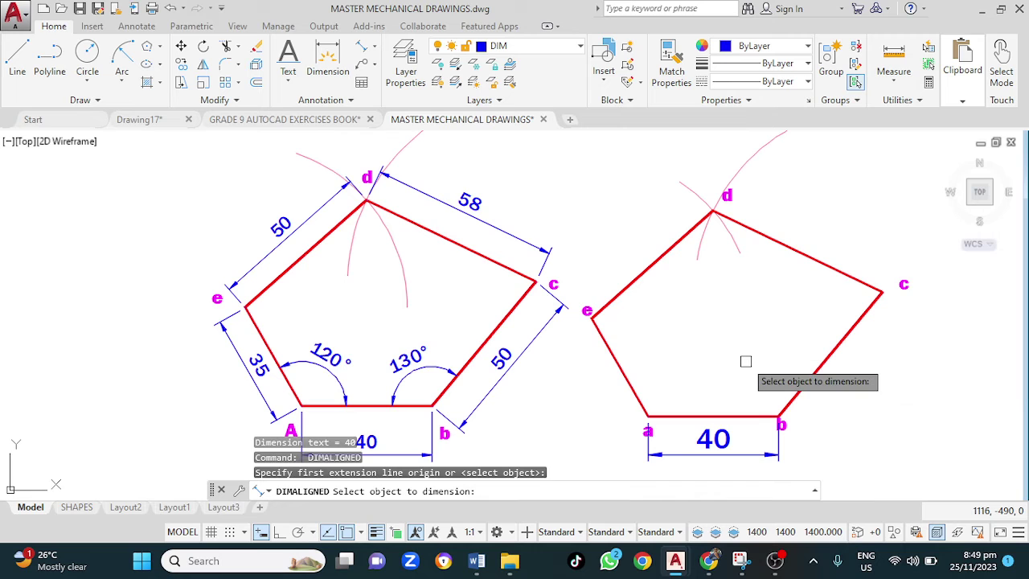
click(823, 364)
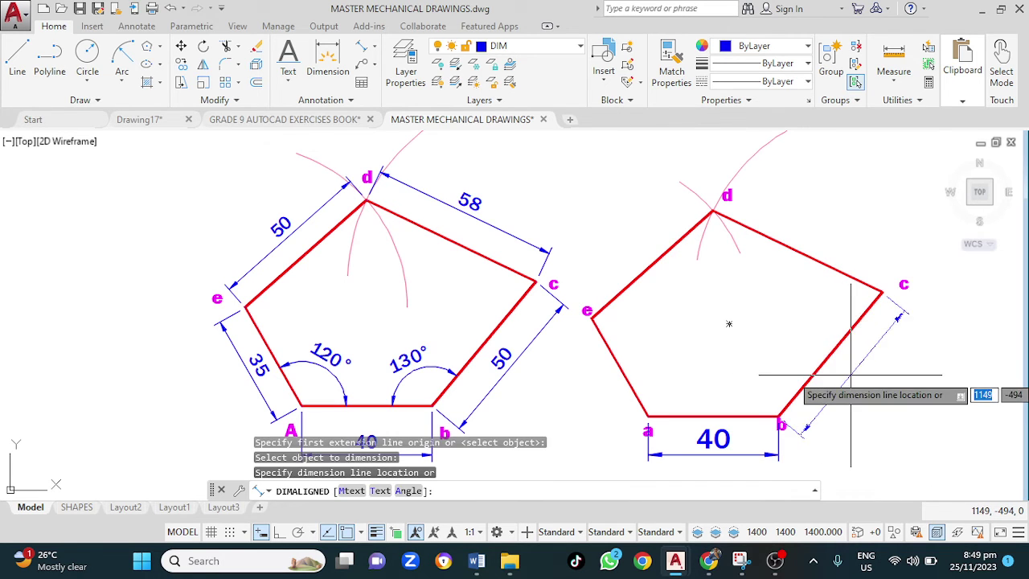
click(861, 379)
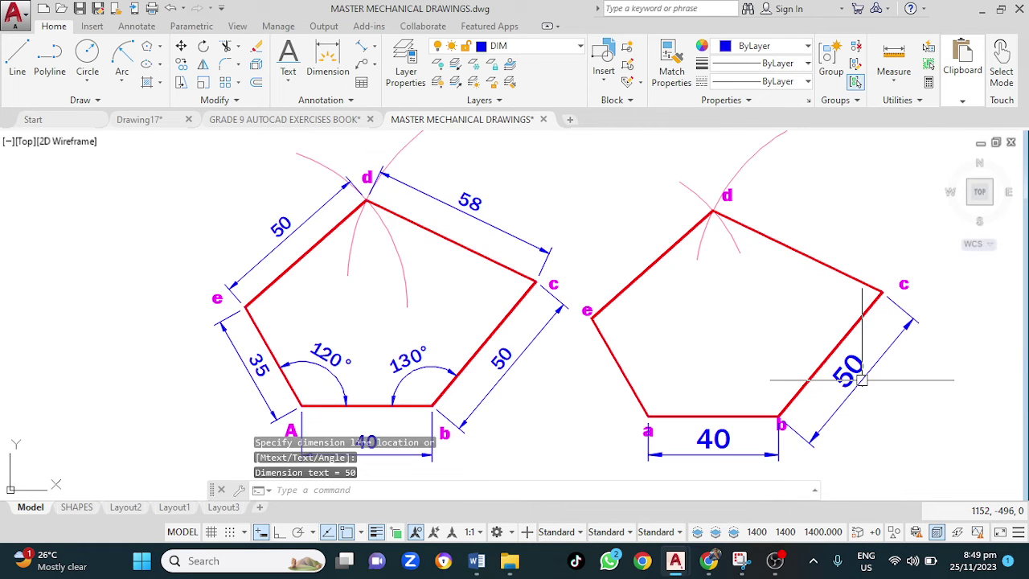
Step: Dimension sides d–c, e–d and e–a with aligned dimensions 58, 50 and 35
key(Return)
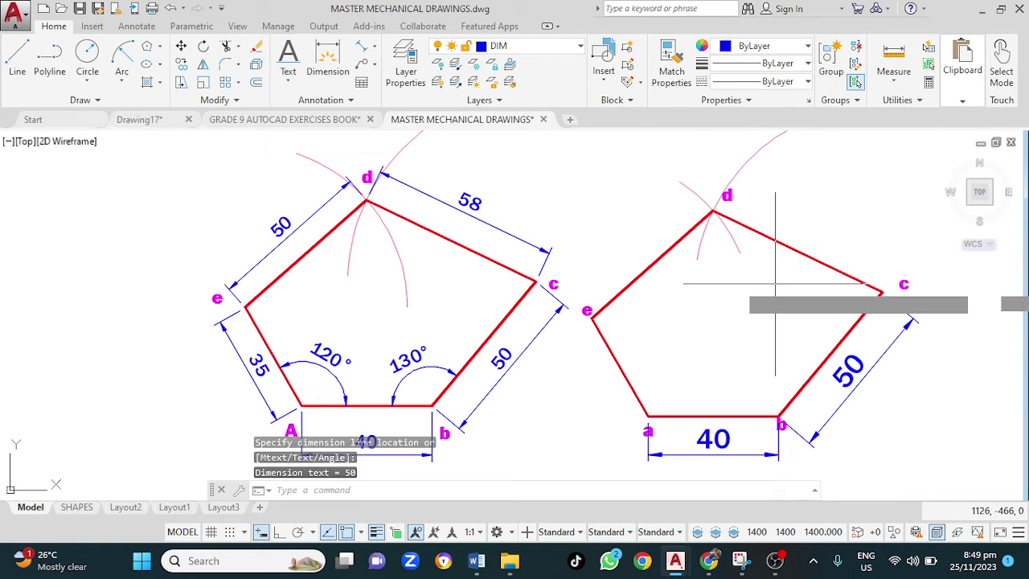
key(Return)
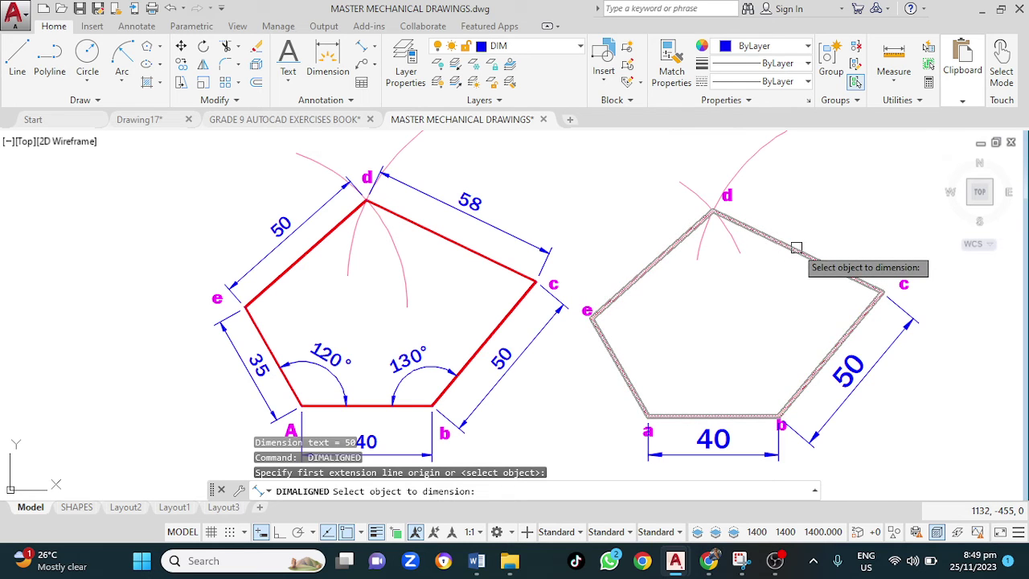
click(796, 247)
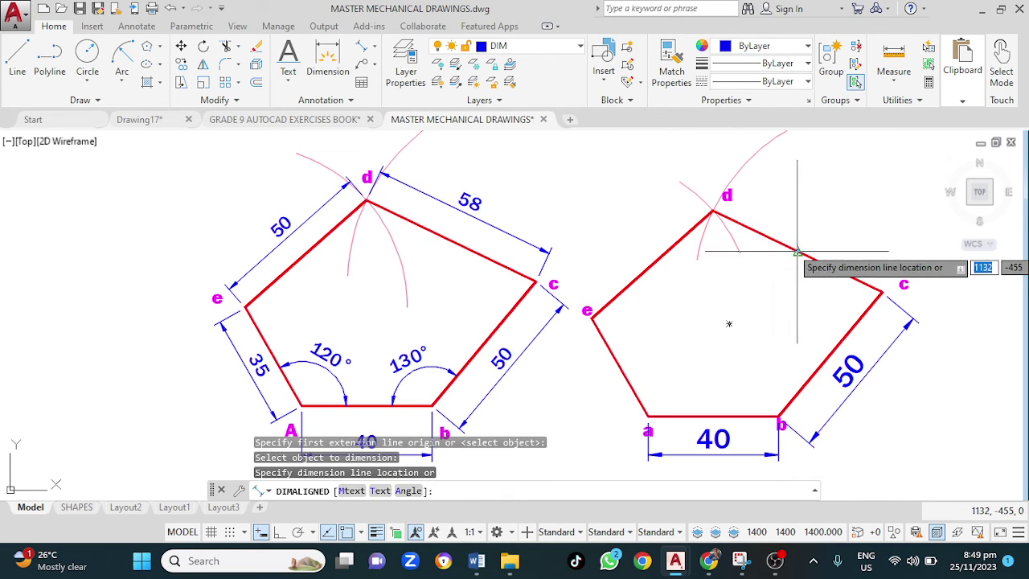
click(823, 217)
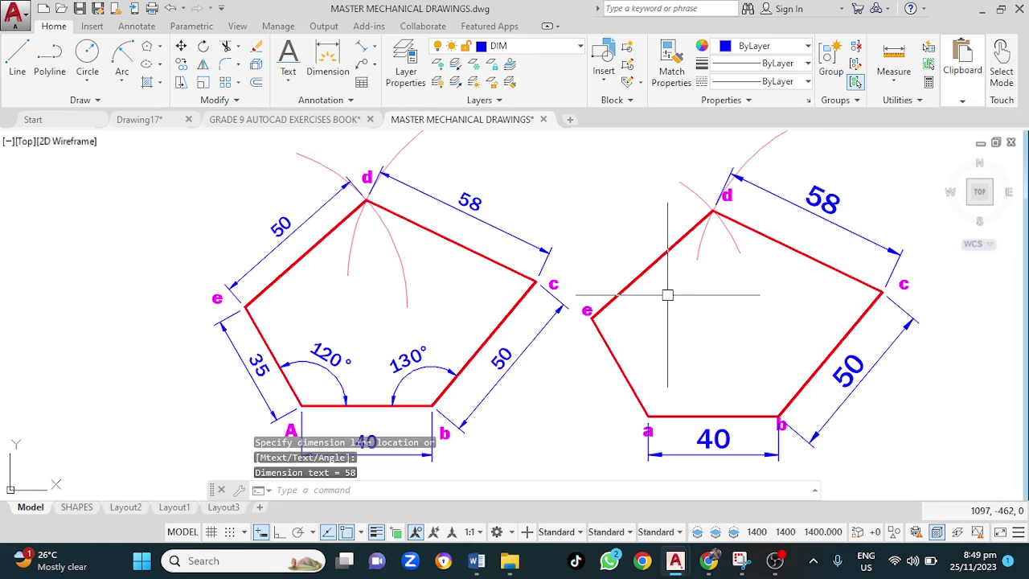
key(Return)
key(Return)
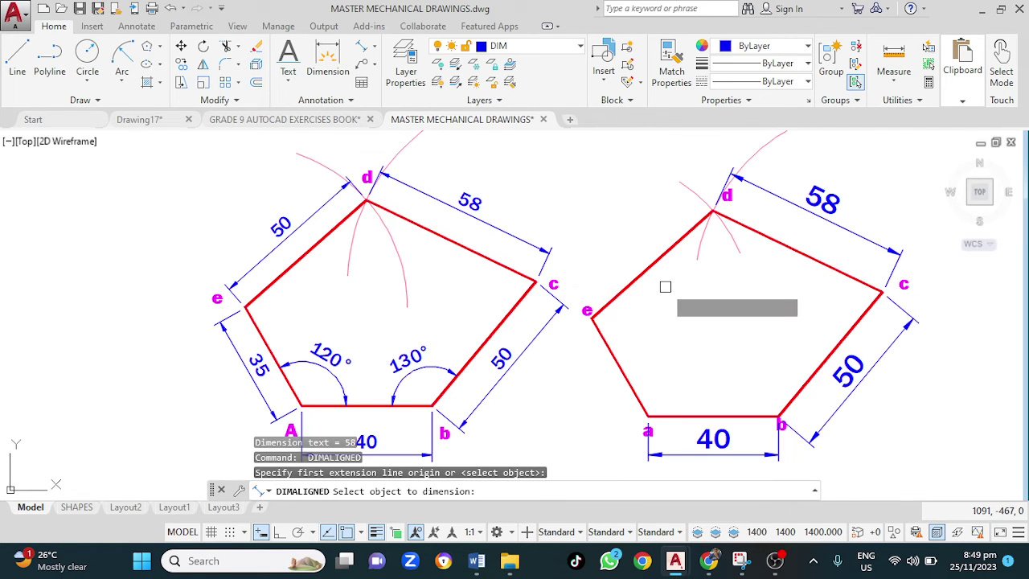
click(653, 266)
click(626, 244)
key(Return)
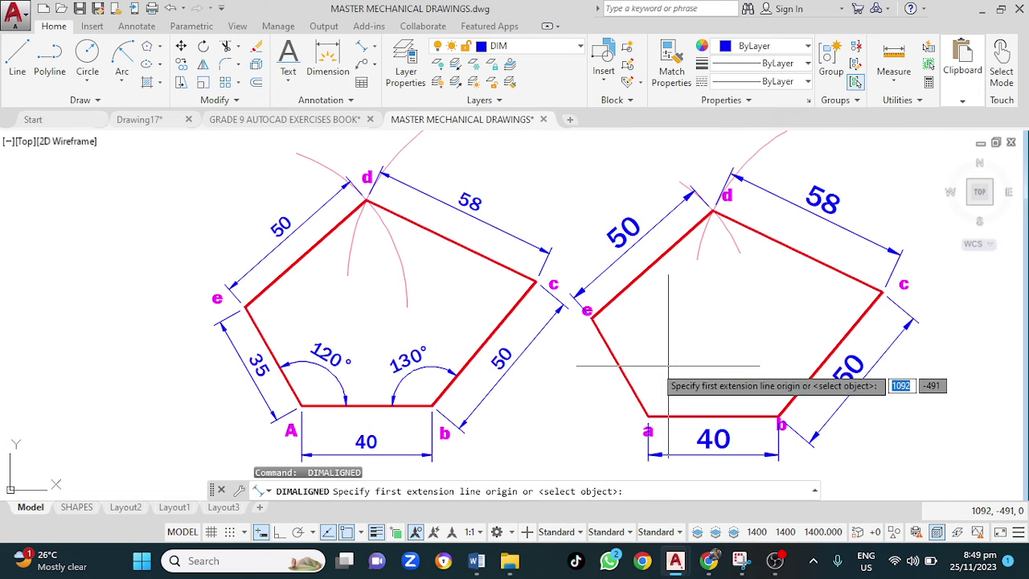
key(Return)
click(627, 375)
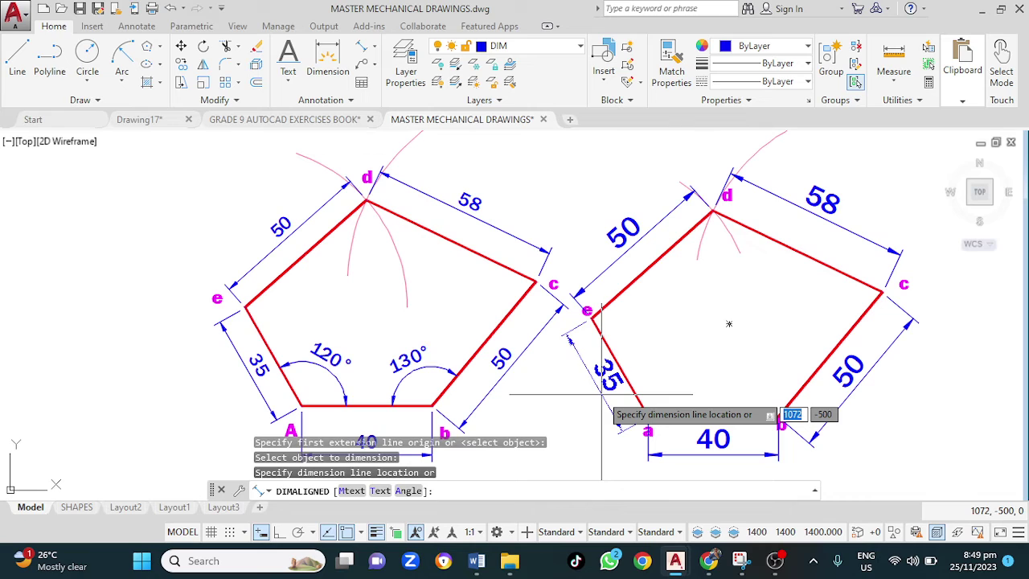
click(602, 394)
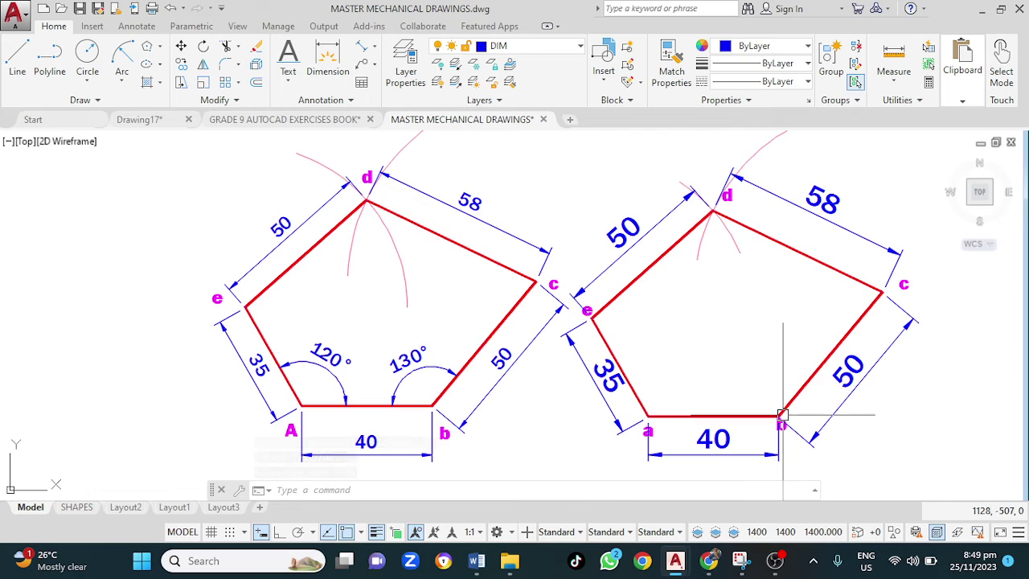
Step: Add the 120° angular dimension at vertex a between sides e–a and a–b
click(374, 49)
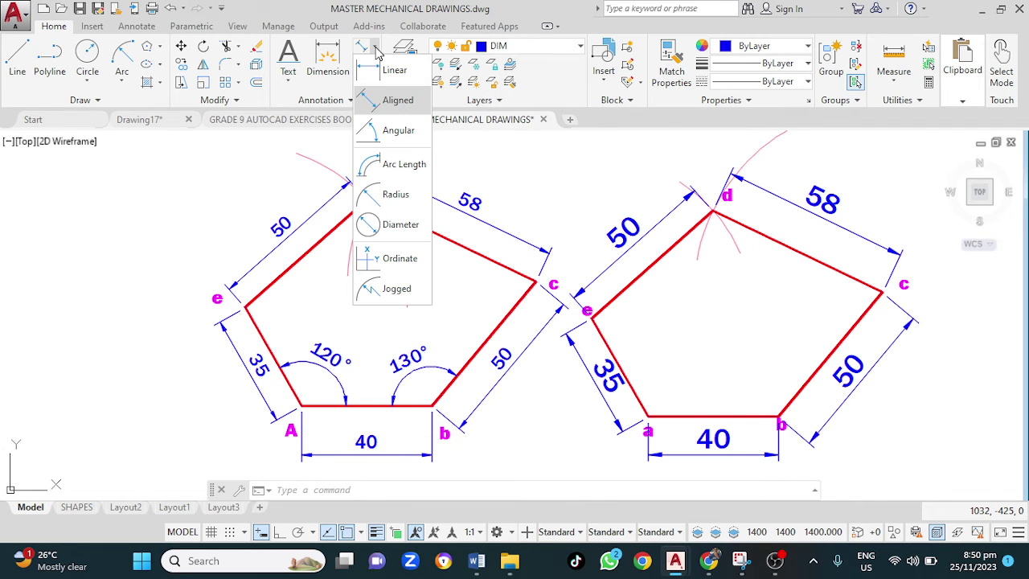
click(400, 135)
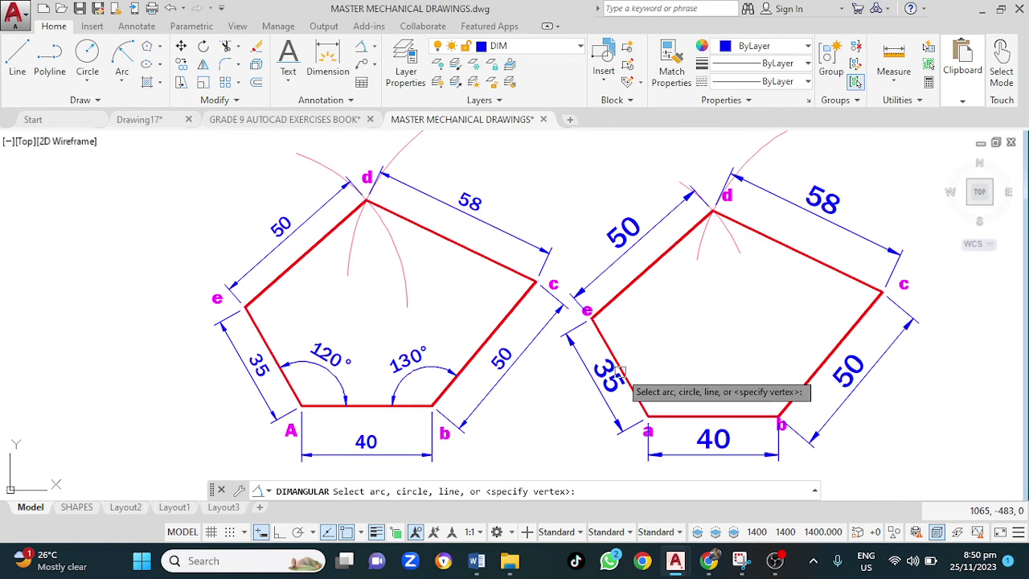
click(633, 393)
click(668, 413)
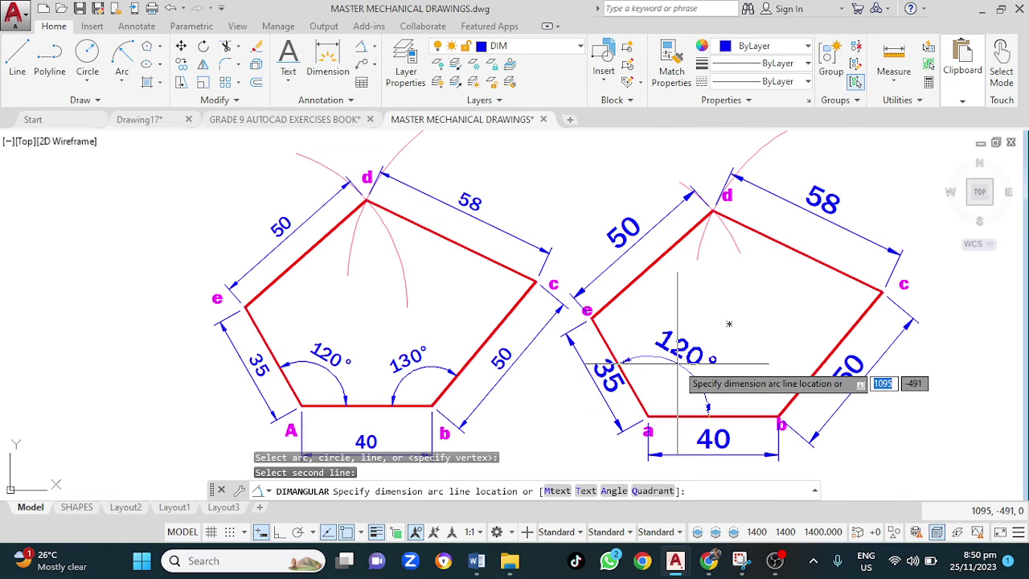
click(680, 363)
Step: Add the 130° angular dimension at vertex b between sides a–b and b–c
key(Return)
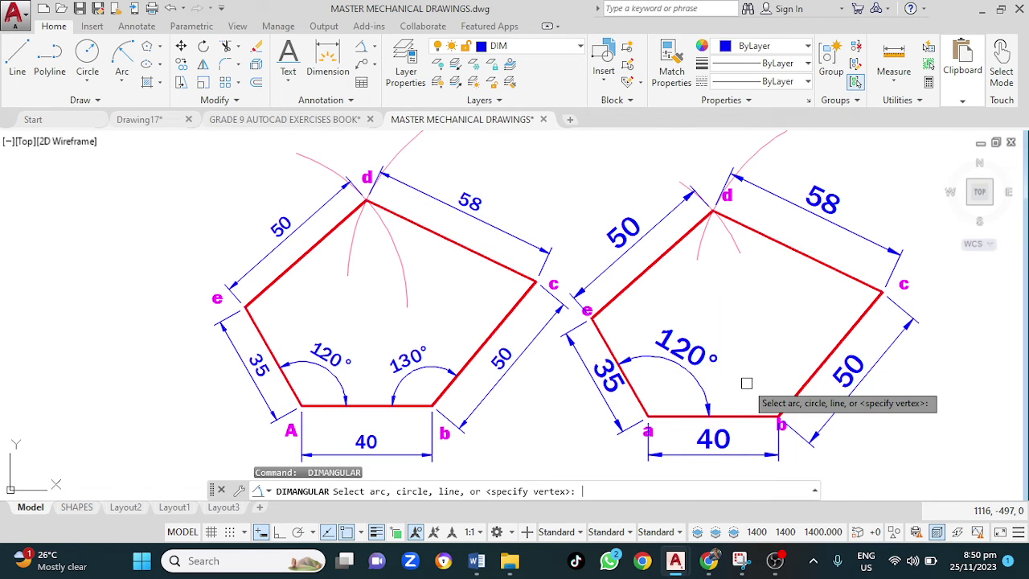
click(739, 416)
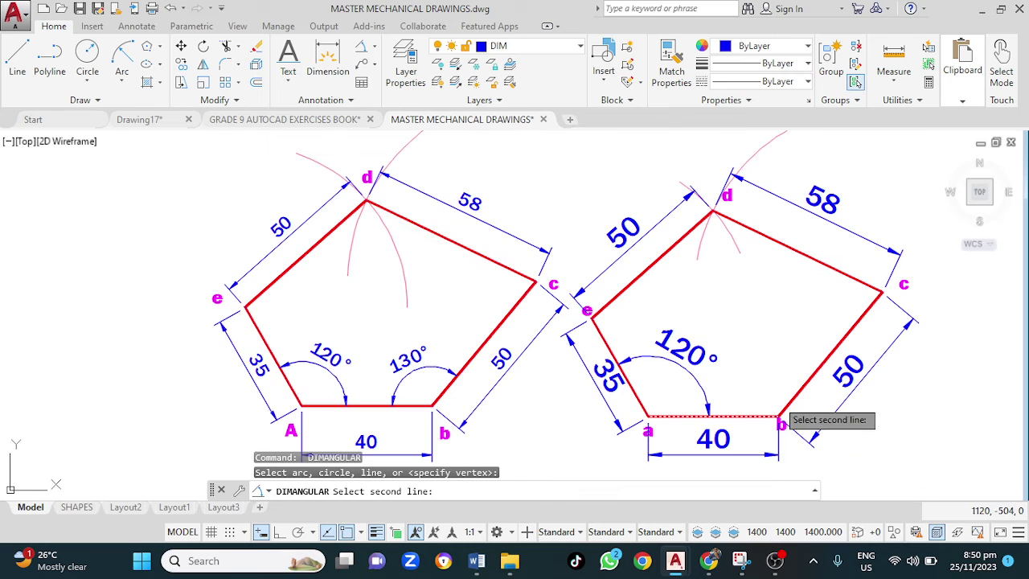
click(792, 393)
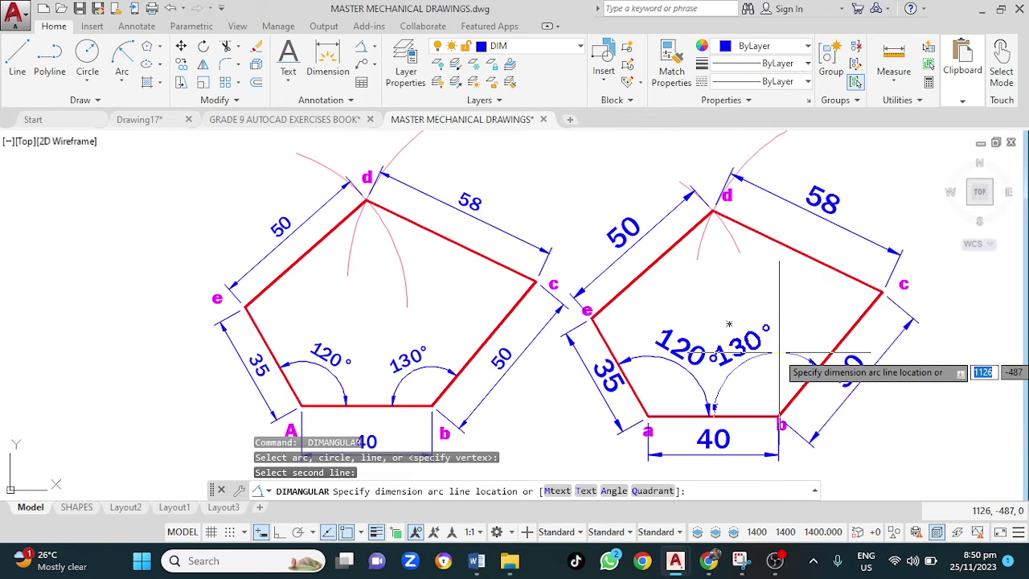
click(778, 354)
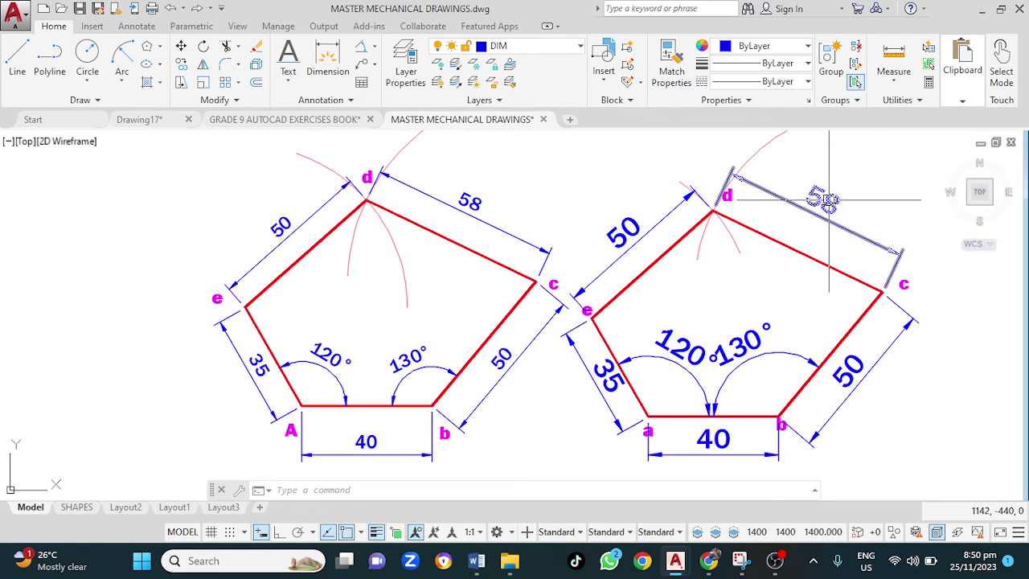
click(829, 199)
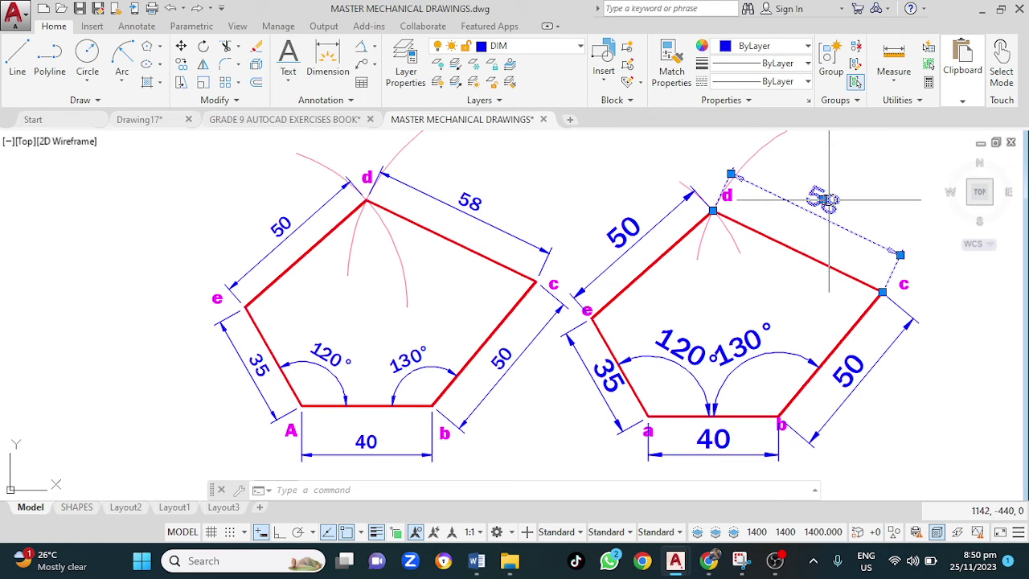
Step: Open the Properties palette for the 58 aligned dimension from its right-click menu
right_click(861, 174)
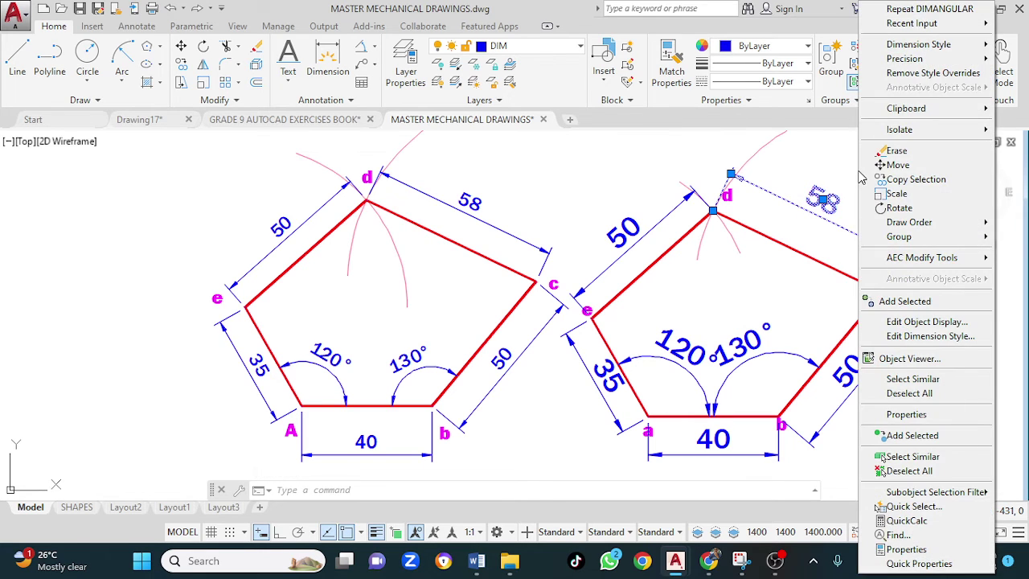
key(Escape)
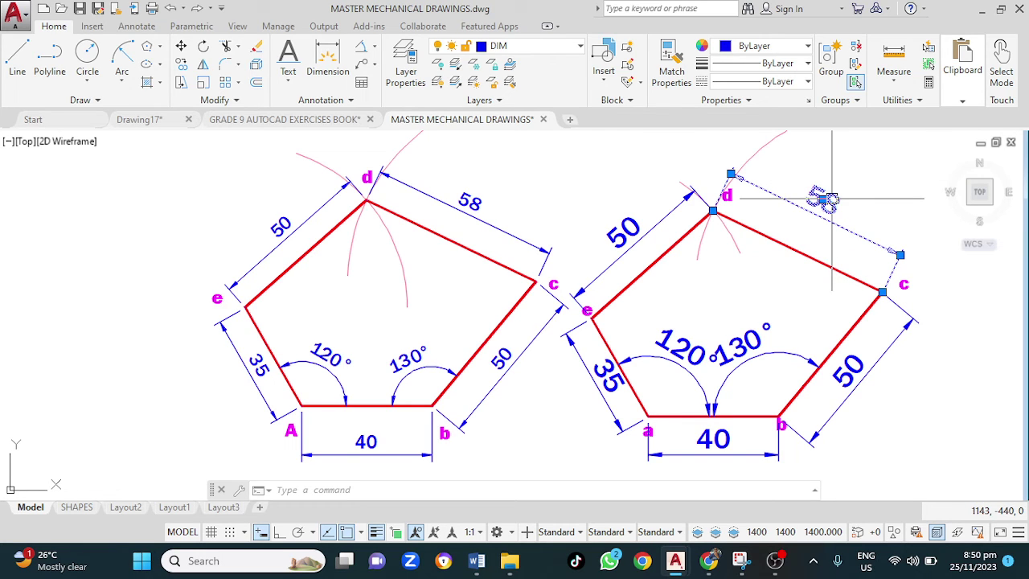
right_click(876, 174)
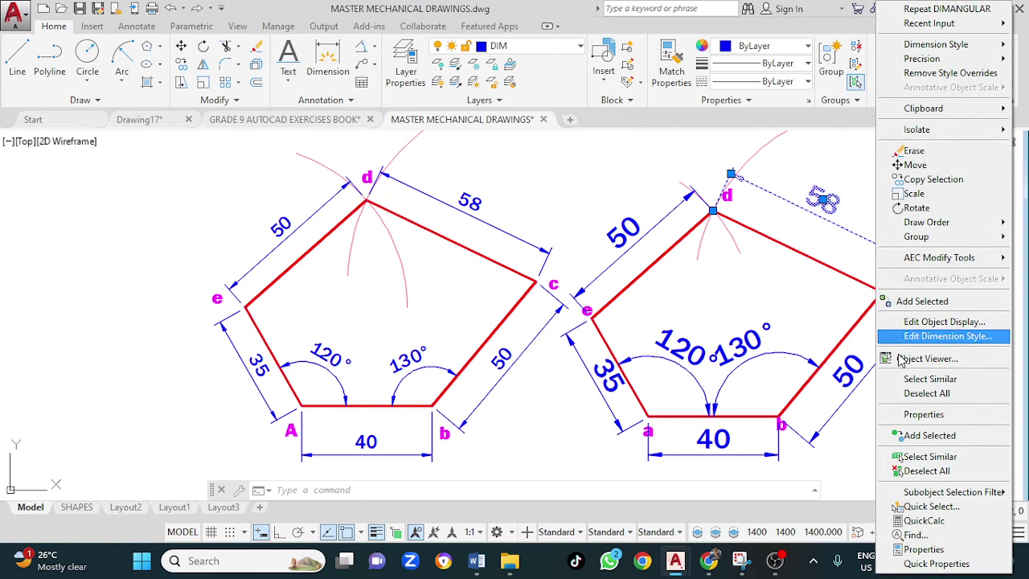
click(919, 551)
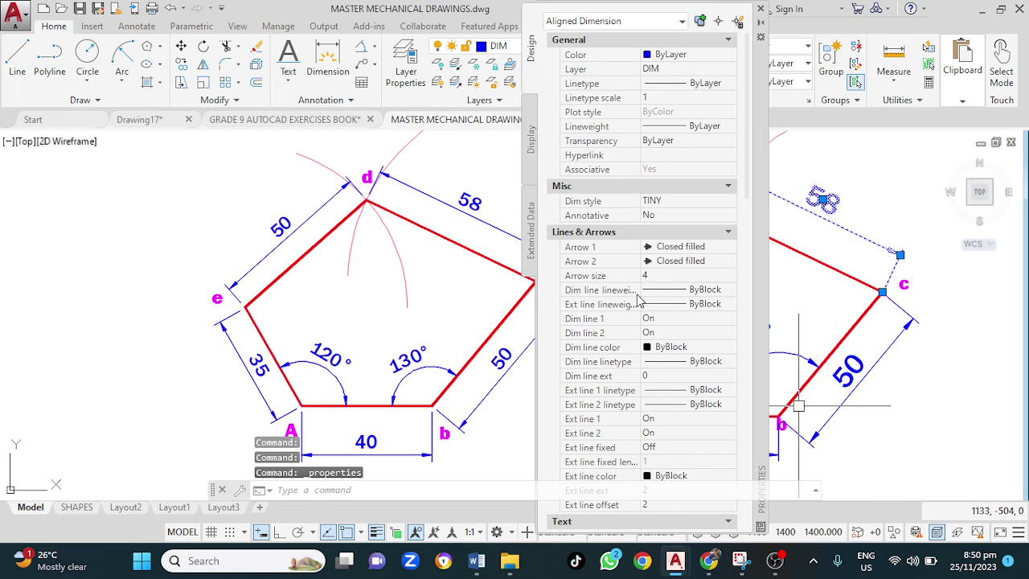
Step: Set the 58 dimension's arrow size and text height to 3, then close the palette
click(710, 56)
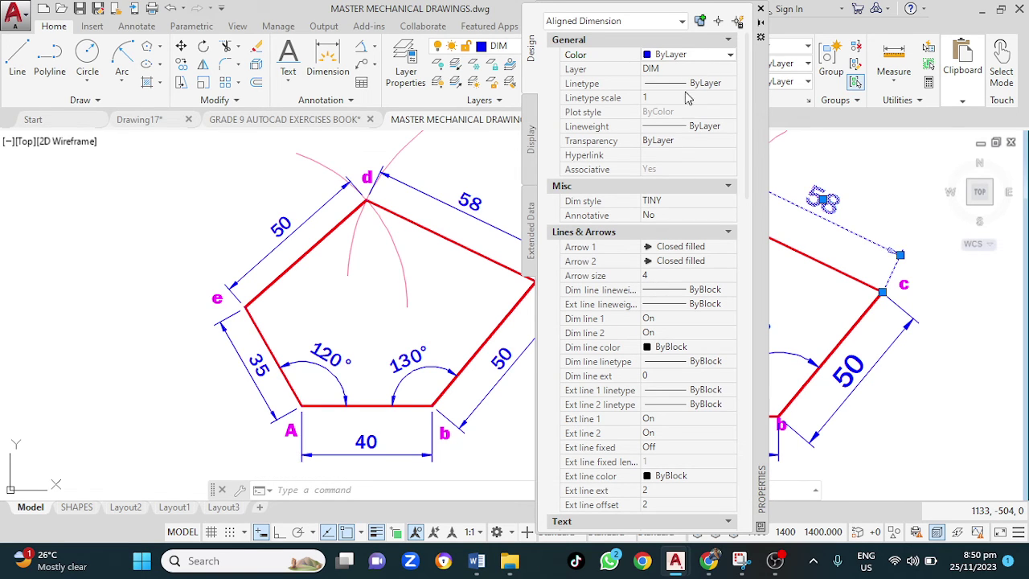
click(650, 276)
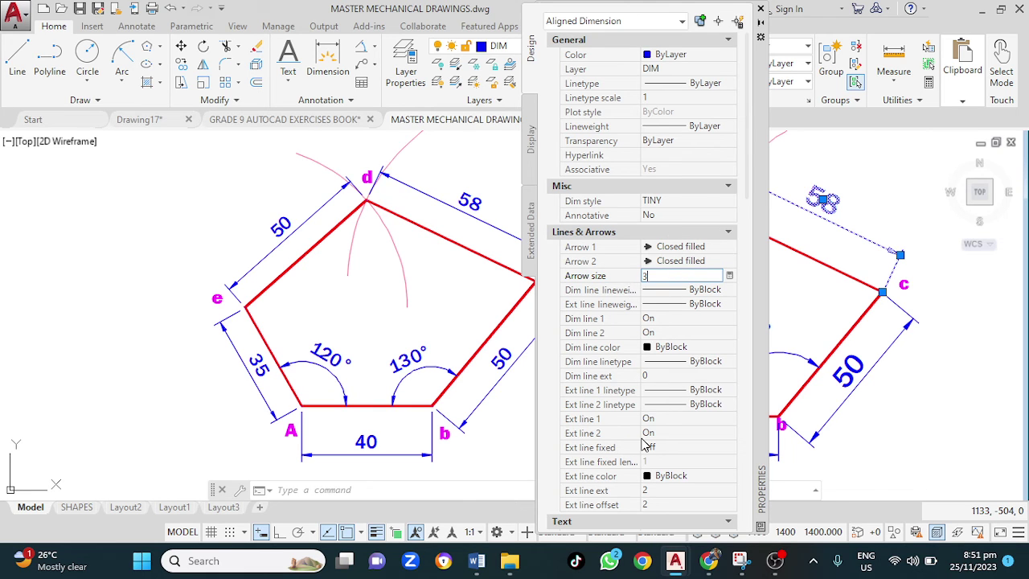
scroll(647, 445, down, 5)
click(649, 302)
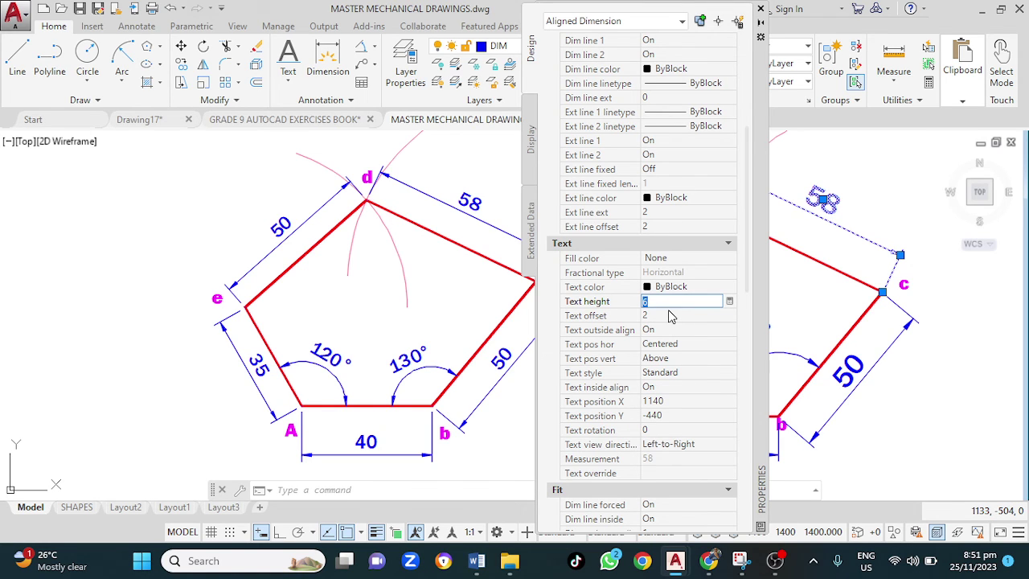
key(Tab)
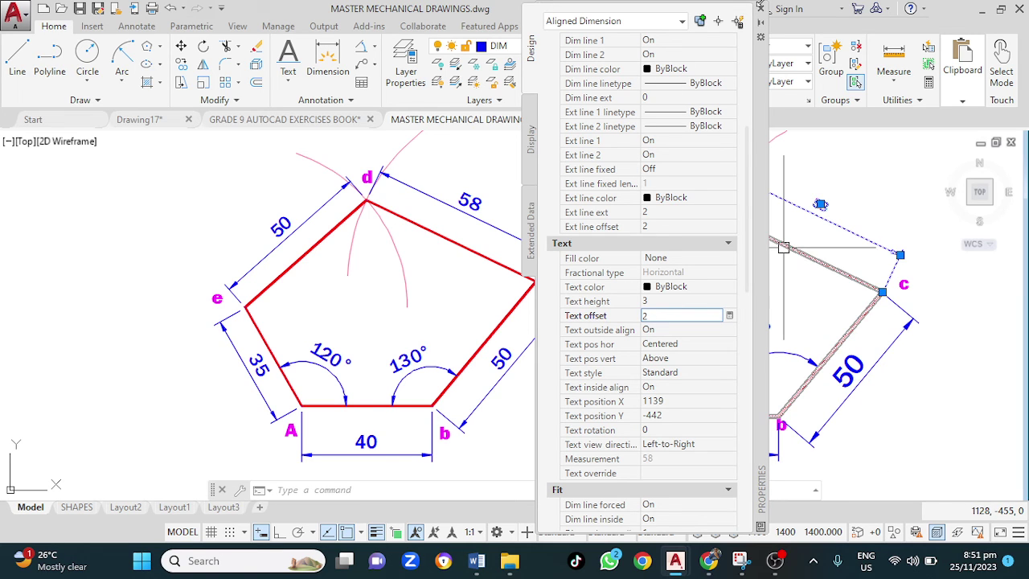
click(761, 10)
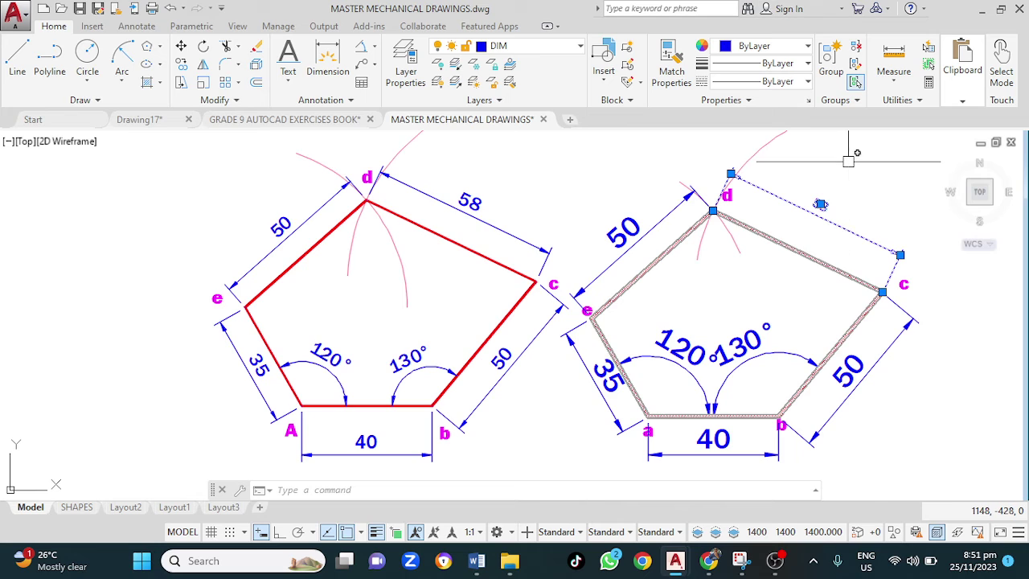
key(Escape)
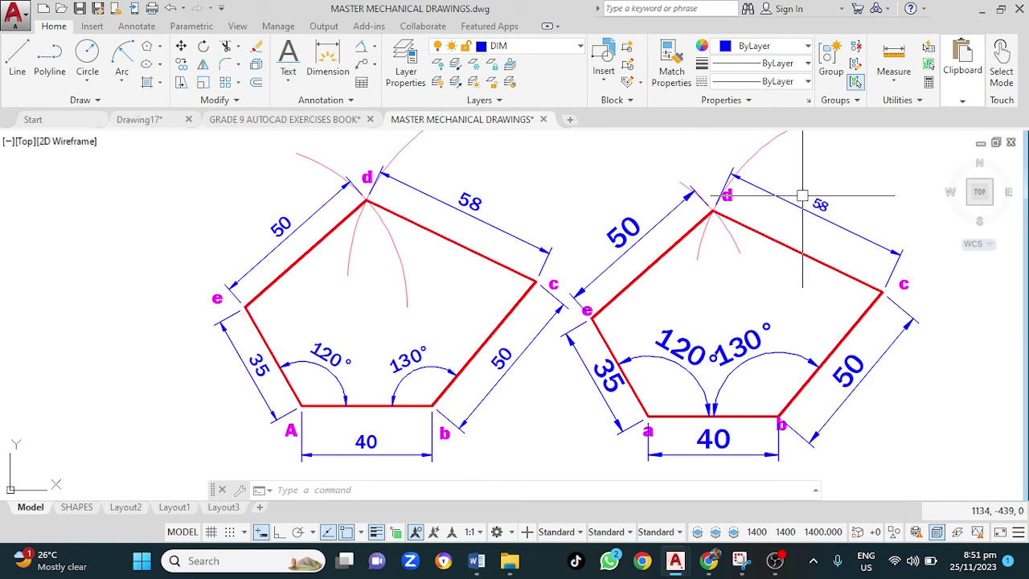
Step: Match Properties from the 58 dimension onto the 50, 35, 120°, 130°, 40 and 50 dimensions
text(MA)
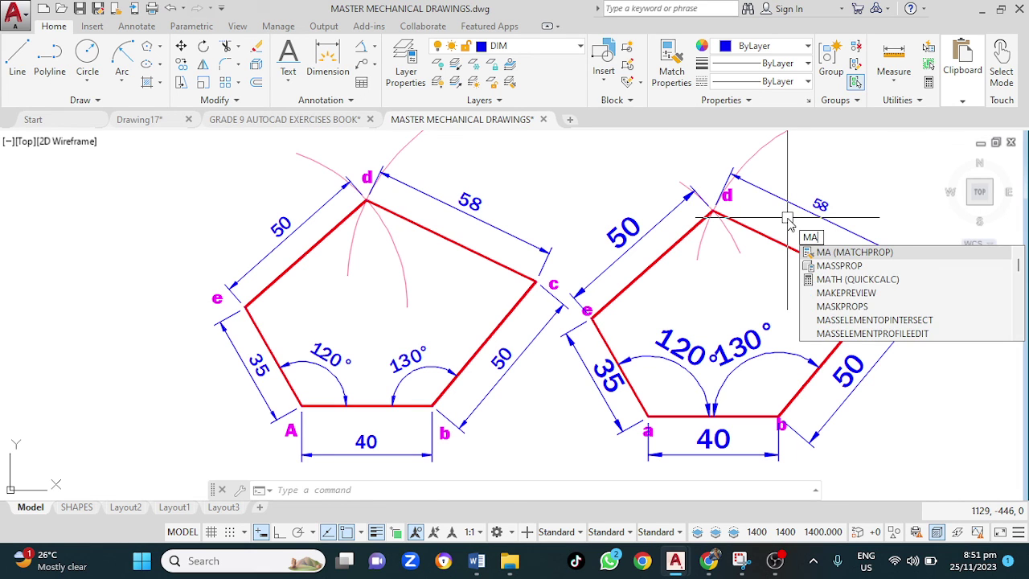
key(Return)
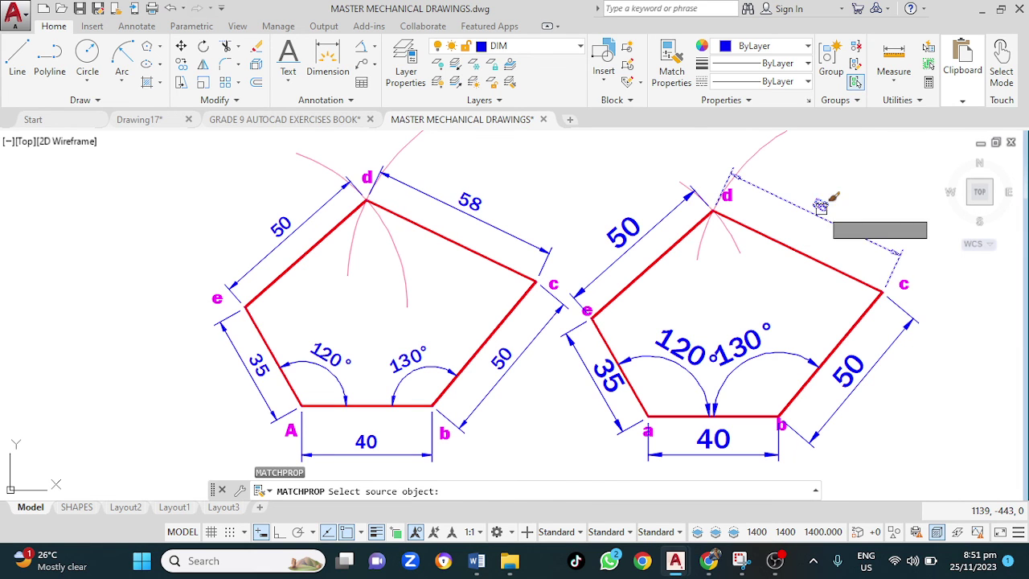
click(820, 205)
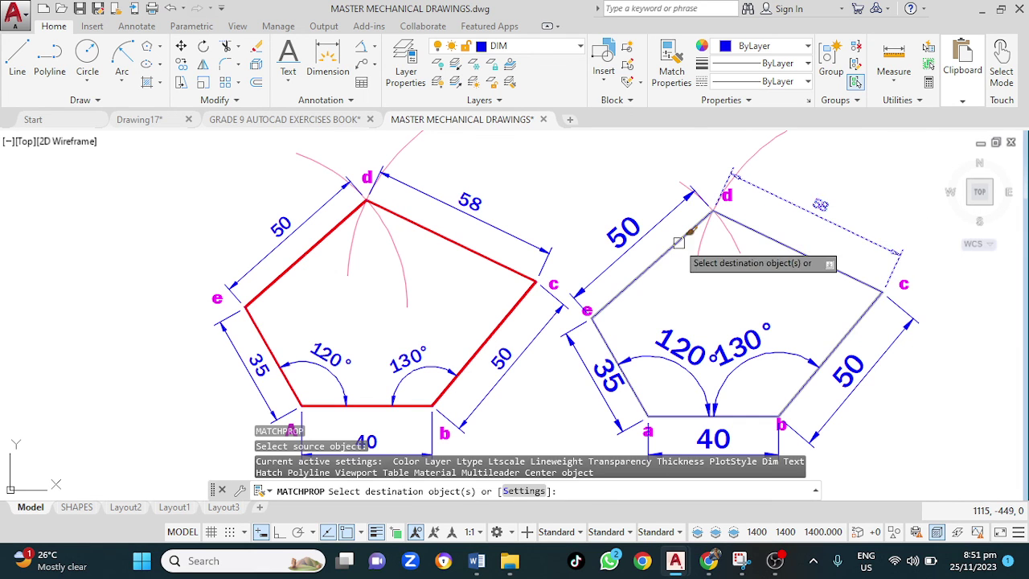
click(640, 233)
click(599, 375)
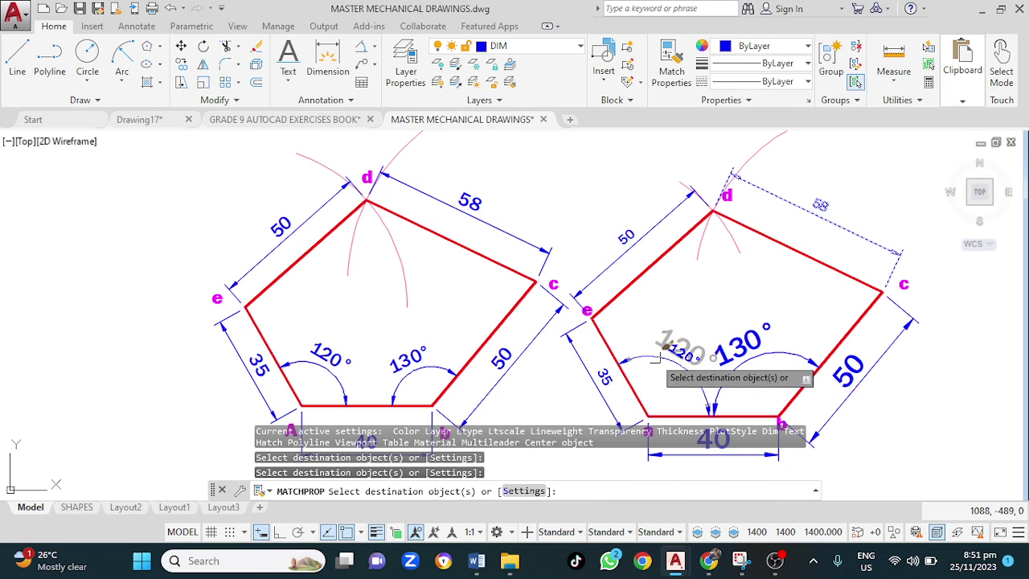
click(662, 353)
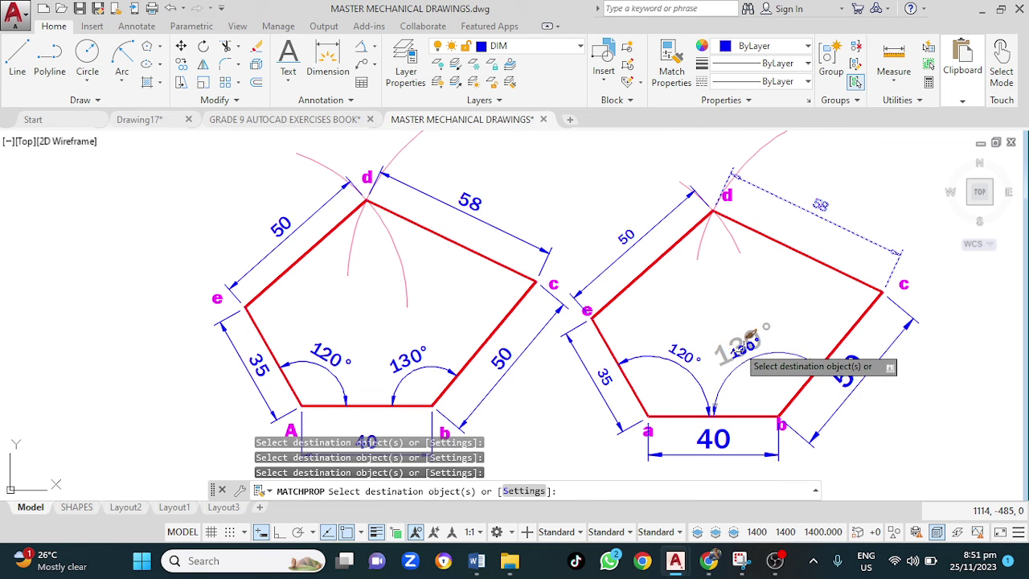
click(740, 345)
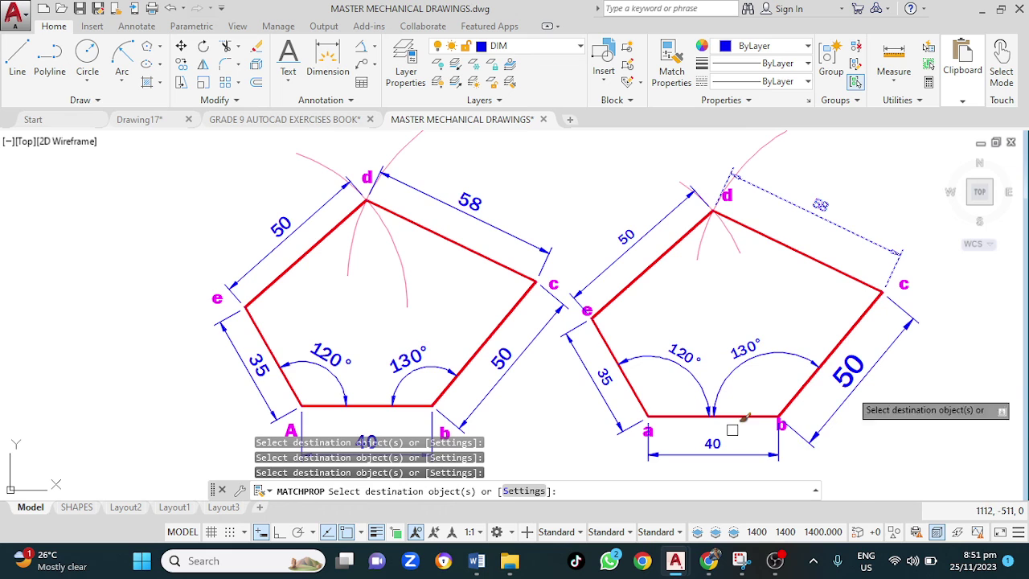
click(732, 430)
click(882, 402)
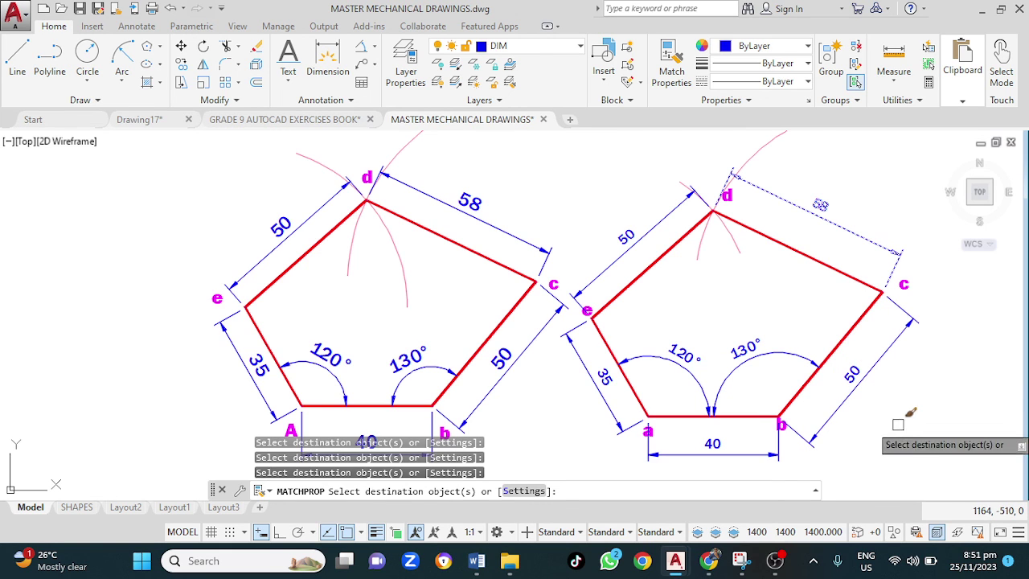
key(Escape)
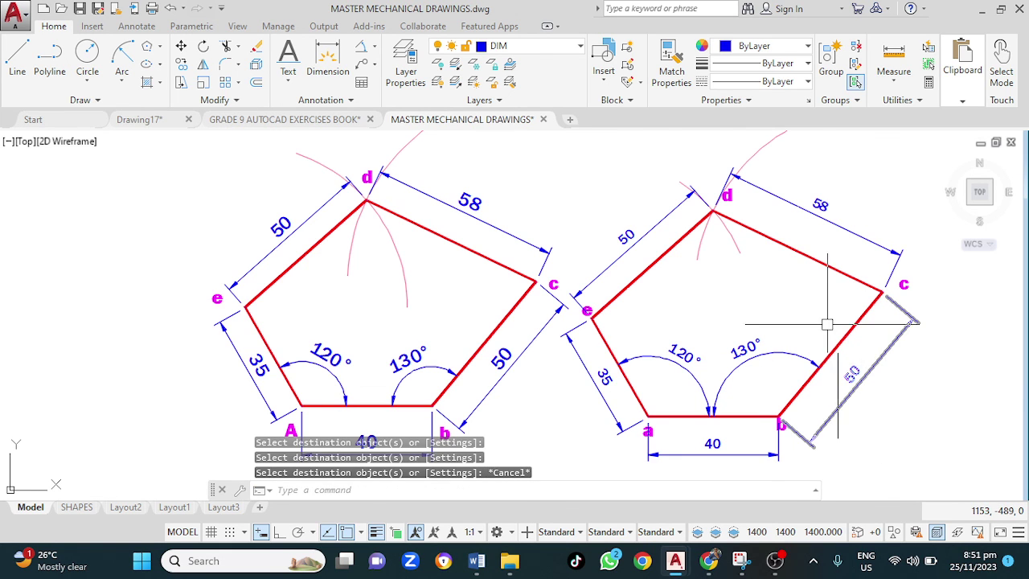
middle_drag(746, 282, 784, 238)
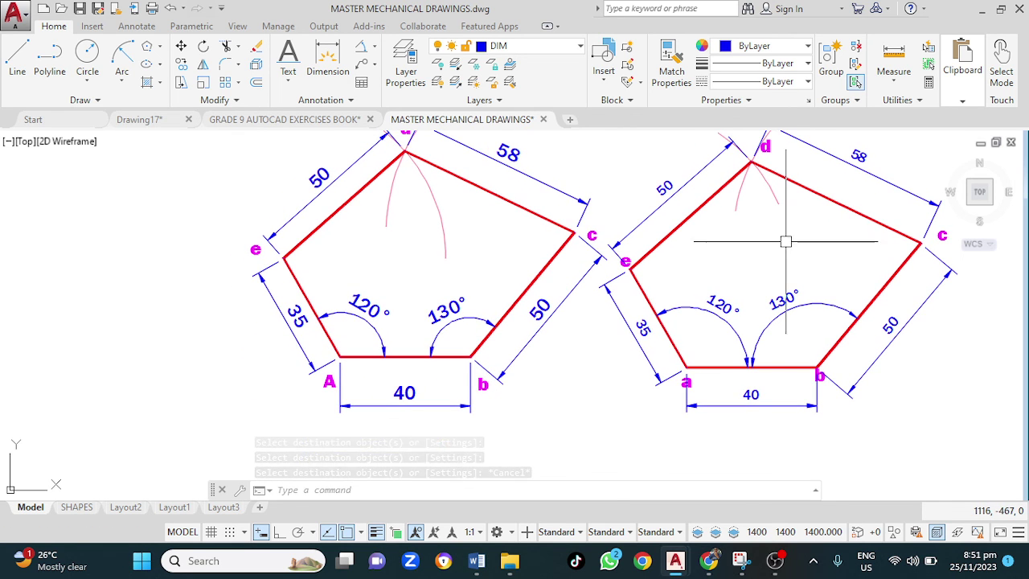
mouse_move(776, 568)
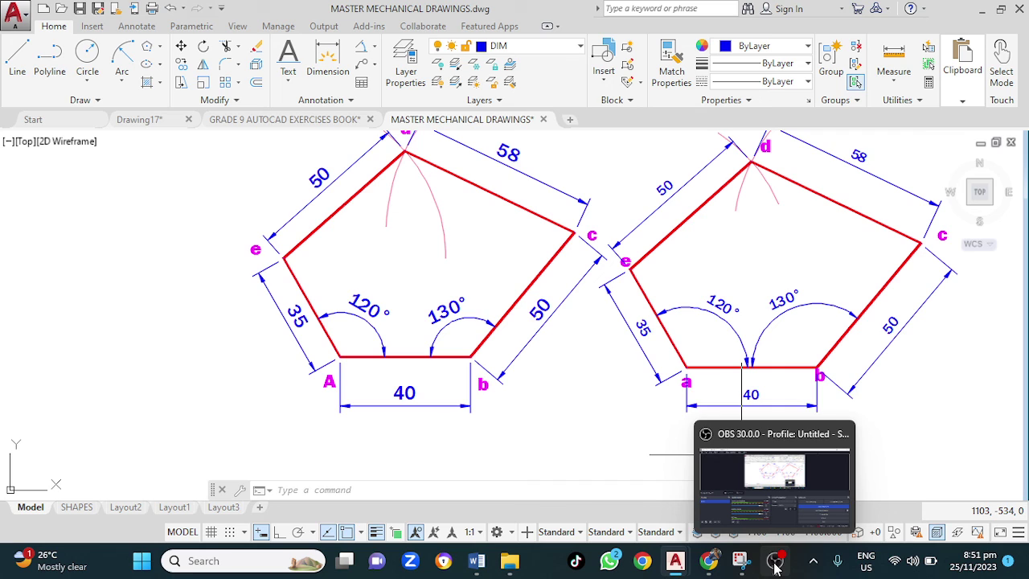